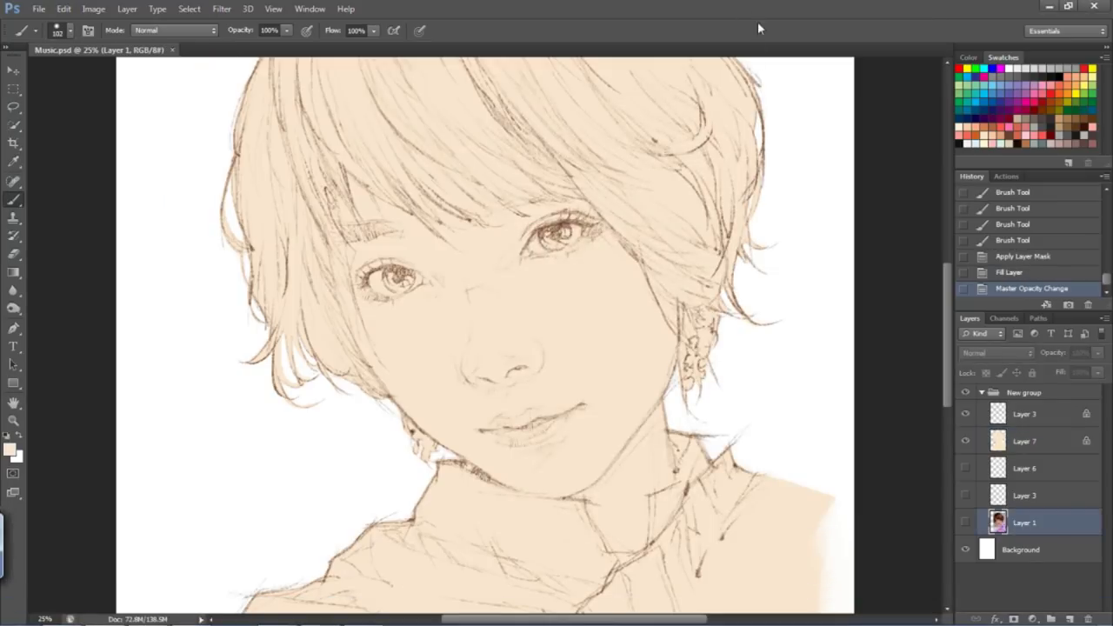
Brush soft peach skin shading on Layer 7 over the eye area, cheeks, nose, lips and upper neck
drag(460, 261, 617, 261)
drag(487, 279, 608, 287)
mouse_move(468, 332)
mouse_down()
mouse_move(494, 376)
mouse_move(391, 355)
mouse_move(522, 431)
mouse_move(544, 421)
mouse_up()
key([)
drag(509, 474, 600, 518)
key(bracketleft)
key(bracketleft)
key(bracketleft)
key(bracketleft)
key(bracketleft)
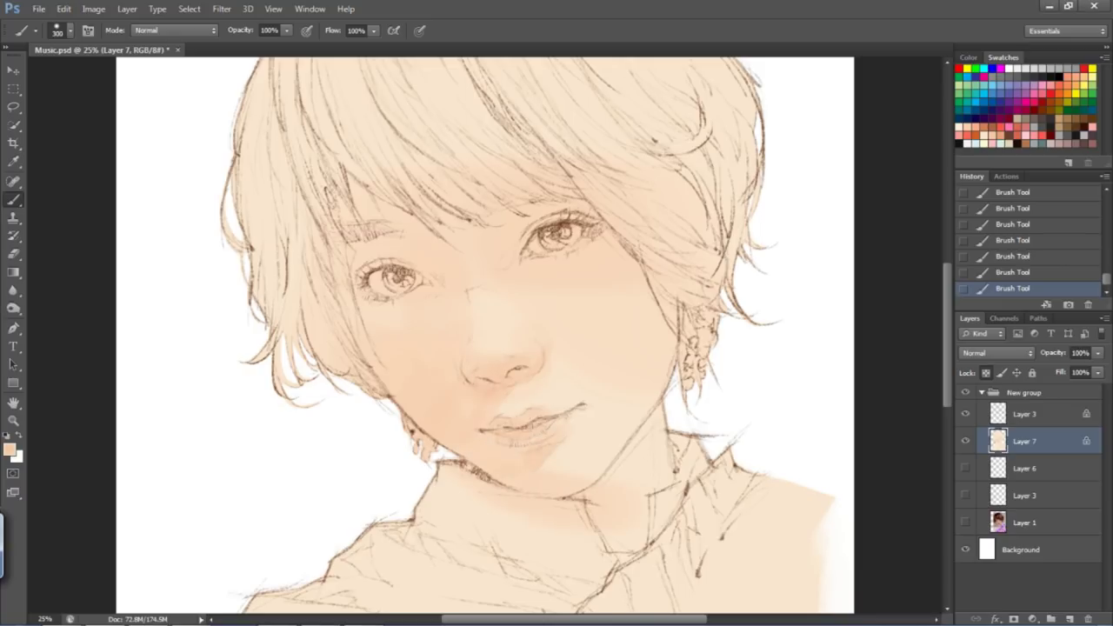
Undo the last stroke and shade the cheek next to the earring with a 400 px brush
key(ctrl+z)
key(bracketright)
key(bracketright)
key(bracketright)
key(bracketright)
key(bracketright)
key(bracketright)
key(bracketright)
key(bracketright)
key(bracketright)
key(bracketright)
drag(609, 300, 704, 306)
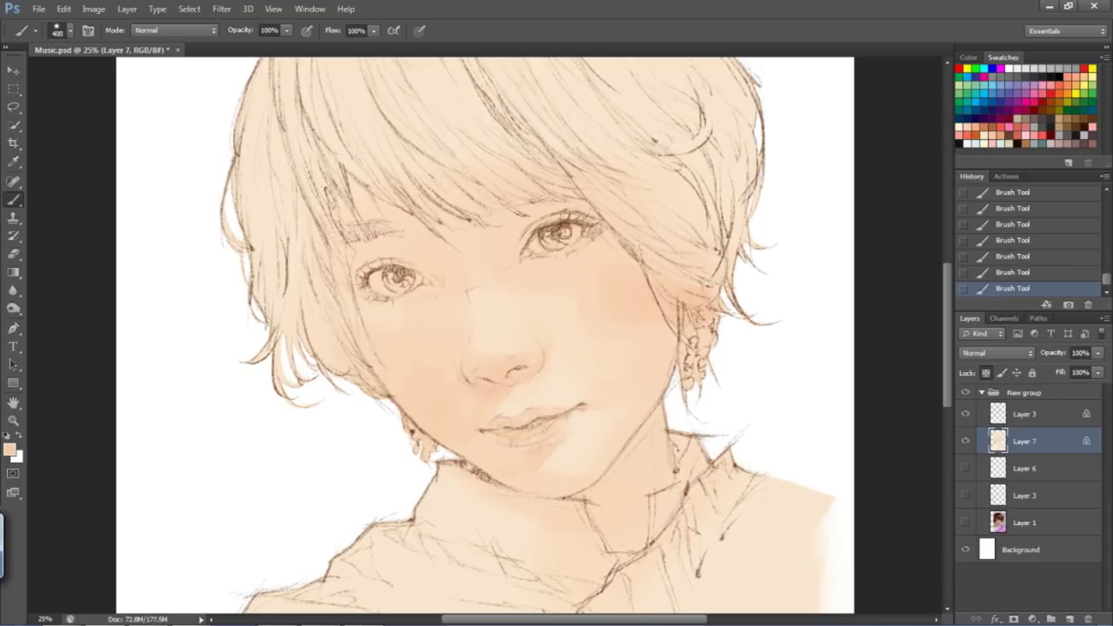
Deepen the peach shading between the eyes and along both sides of the nose bridge
key(bracketright)
key(bracketright)
key(bracketright)
key(bracketright)
key(bracketright)
key(bracketright)
key(bracketright)
click(497, 276)
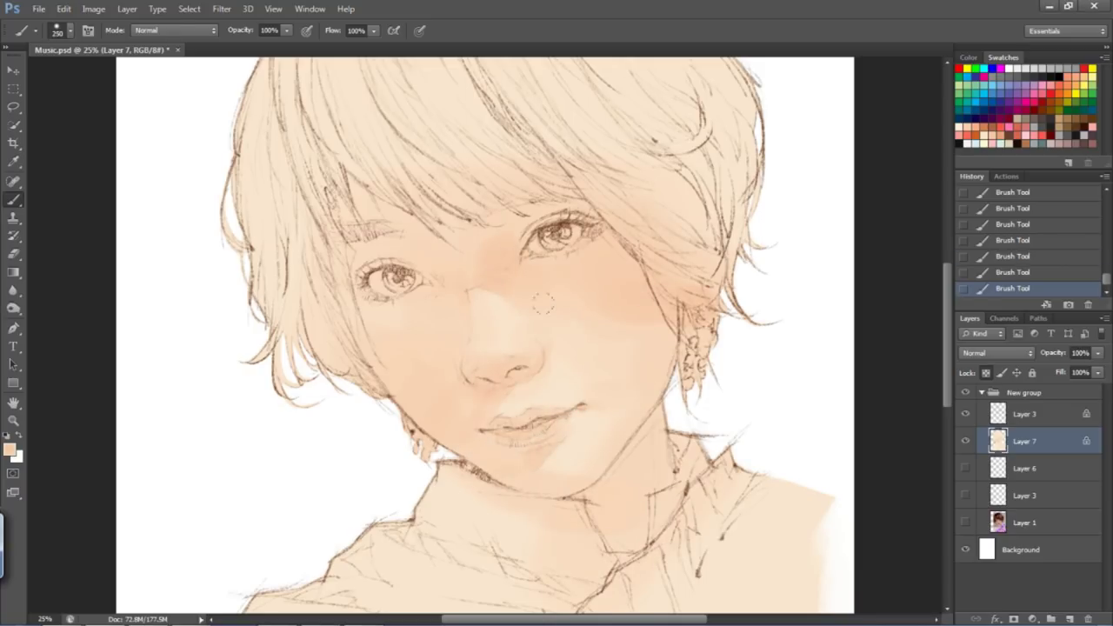
key(bracketright)
key(bracketleft)
key(bracketleft)
key(bracketleft)
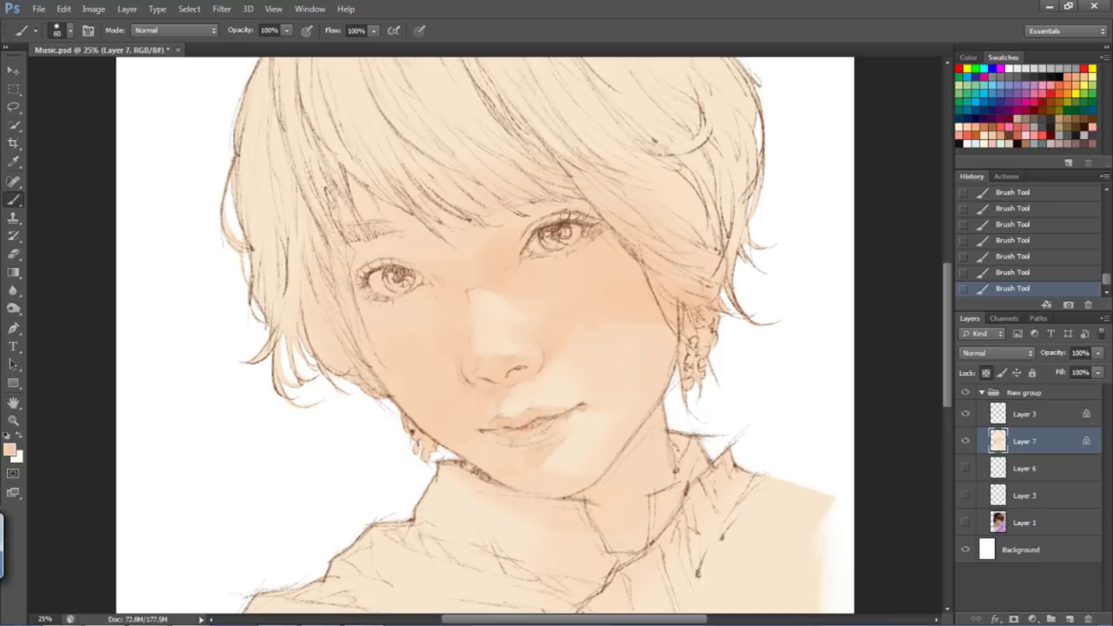
Paint broad peach shading over the hair with a 700 px brush, leaving a pale highlight band across the crown
key(bracketright)
key(bracketright)
key(bracketright)
key(bracketright)
key(bracketright)
scroll(484, 335, up, 3)
mouse_move(391, 287)
mouse_down()
mouse_move(731, 260)
mouse_move(766, 365)
mouse_up()
mouse_move(531, 96)
mouse_down()
mouse_move(452, 157)
mouse_move(314, 226)
mouse_move(291, 278)
mouse_up()
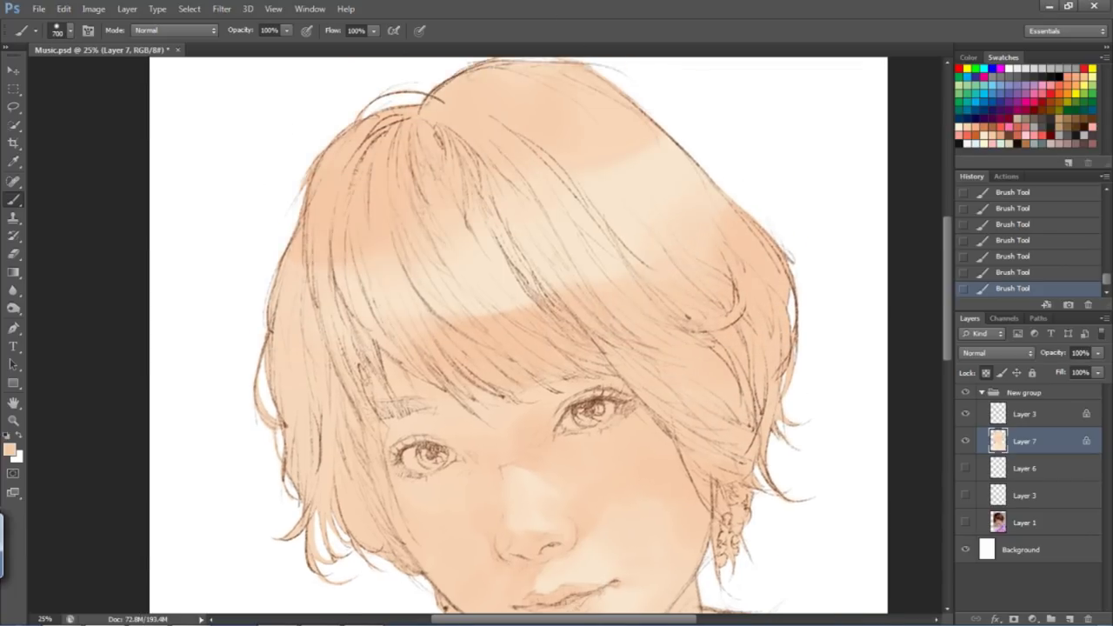
Shade the eye nearer the earring, its inner corner and the area beneath its brow with a darker orange tone
scroll(736, 169, down, 3)
scroll(696, 365, up, 2)
key(ctrl+plus)
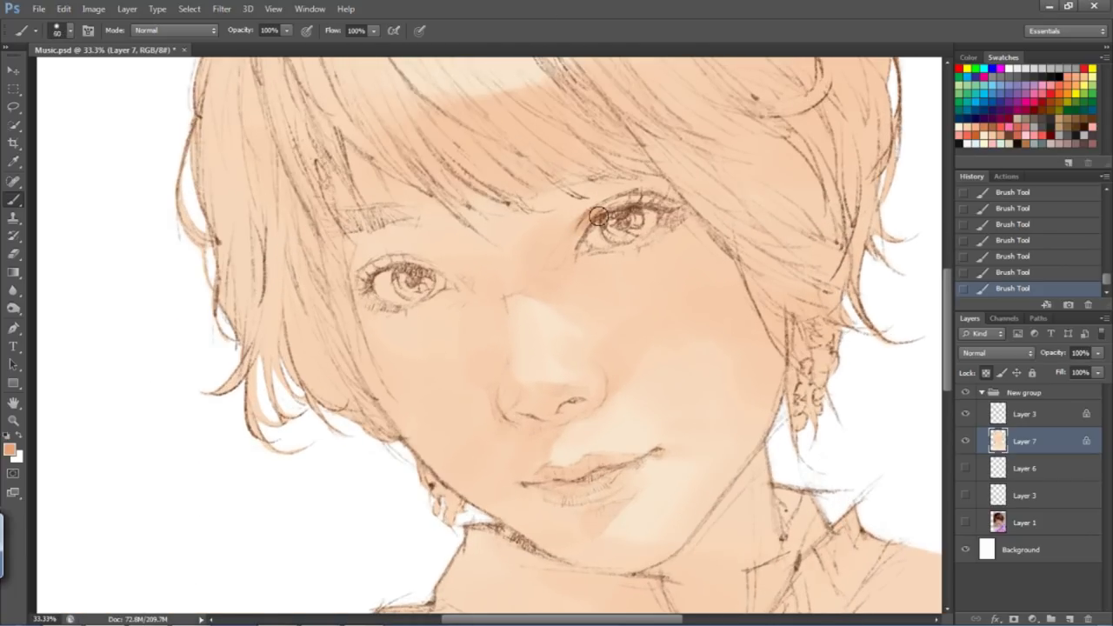
key(bracketleft)
key(bracketleft)
key(bracketleft)
key(bracketleft)
key(bracketleft)
key(bracketleft)
key(bracketleft)
key(bracketleft)
key(bracketleft)
key(bracketleft)
key(bracketleft)
key(bracketleft)
mouse_move(613, 217)
mouse_down()
mouse_move(591, 249)
mouse_move(692, 205)
mouse_up()
key(bracketleft)
key(bracketleft)
key(bracketleft)
key(bracketleft)
key(bracketleft)
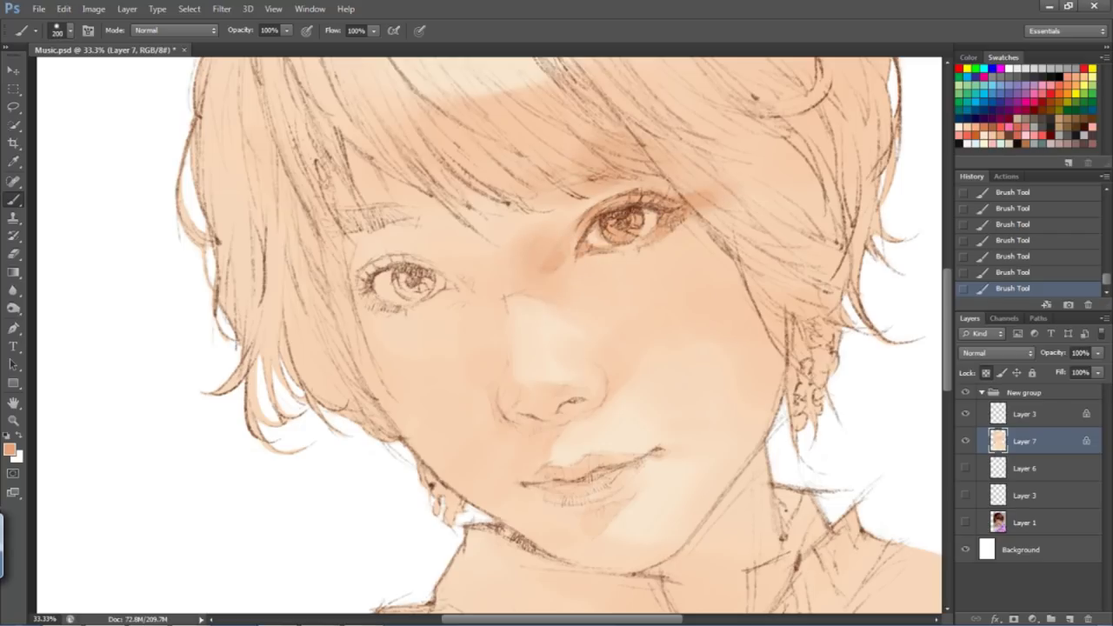
Shade the temple and the hair edge beside the same eye with a larger soft brush
key(bracketright)
key(bracketright)
key(bracketright)
key(bracketright)
key(bracketright)
drag(678, 217, 739, 261)
Shade the outer edge of the nostril on the darker side of the nose with a 20 px brush
key(bracketleft)
key(bracketleft)
key(bracketleft)
key(bracketleft)
key(bracketleft)
key(bracketleft)
key(bracketleft)
key(bracketleft)
key(bracketleft)
key(bracketleft)
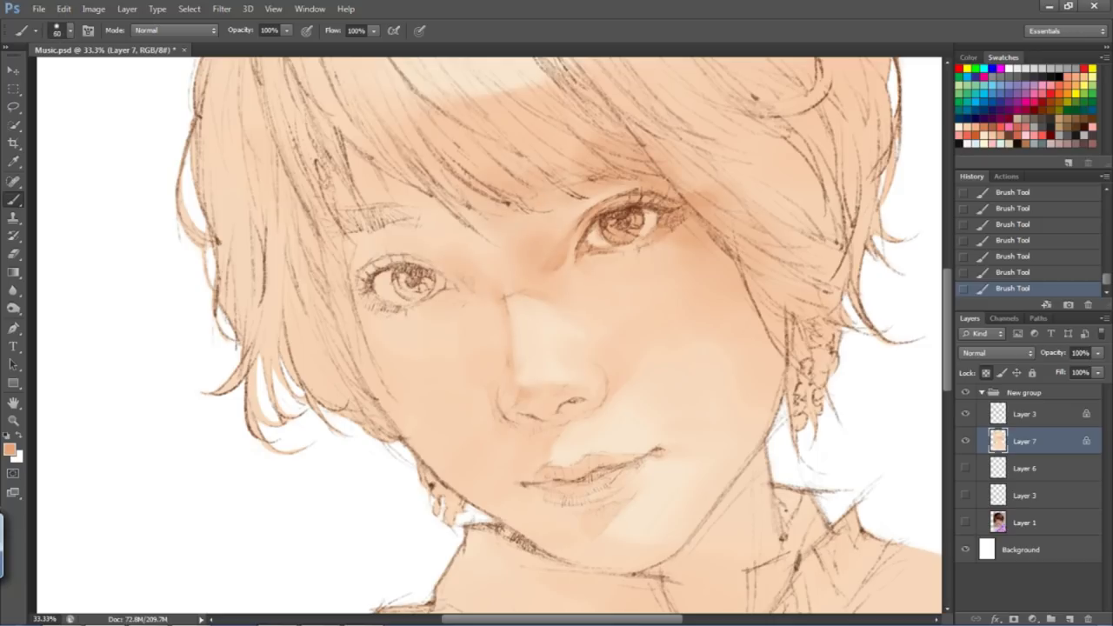
key(bracketleft)
key(bracketleft)
key(bracketleft)
key(bracketleft)
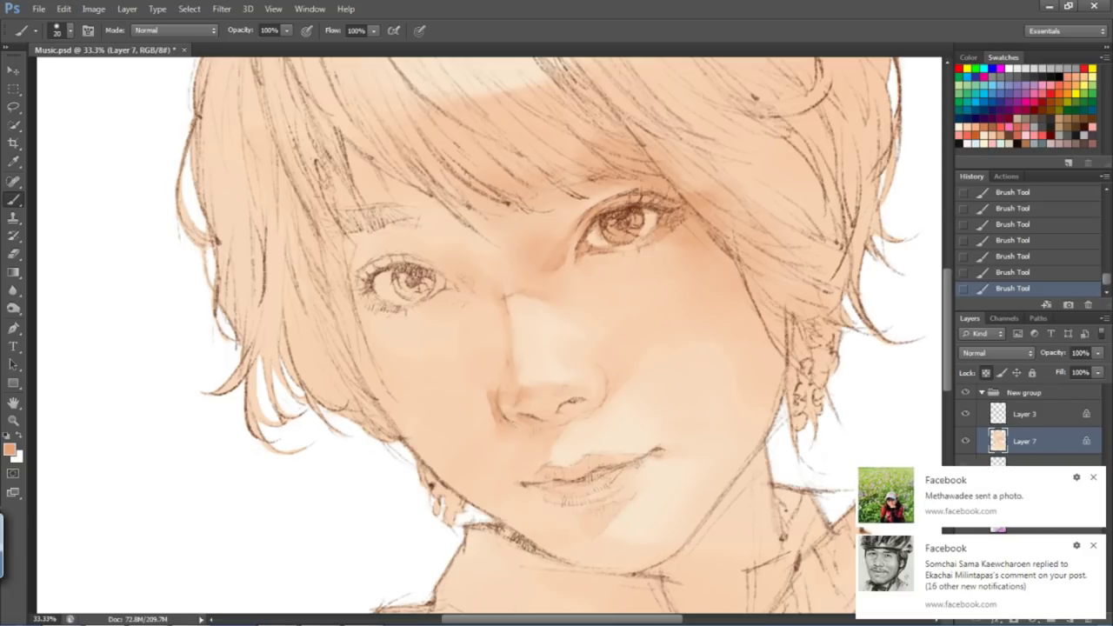
Soften the shading around the nose tip with a 100 px brush
key(bracketright)
key(bracketright)
key(bracketright)
key(bracketright)
key(bracketright)
key(bracketright)
key(bracketright)
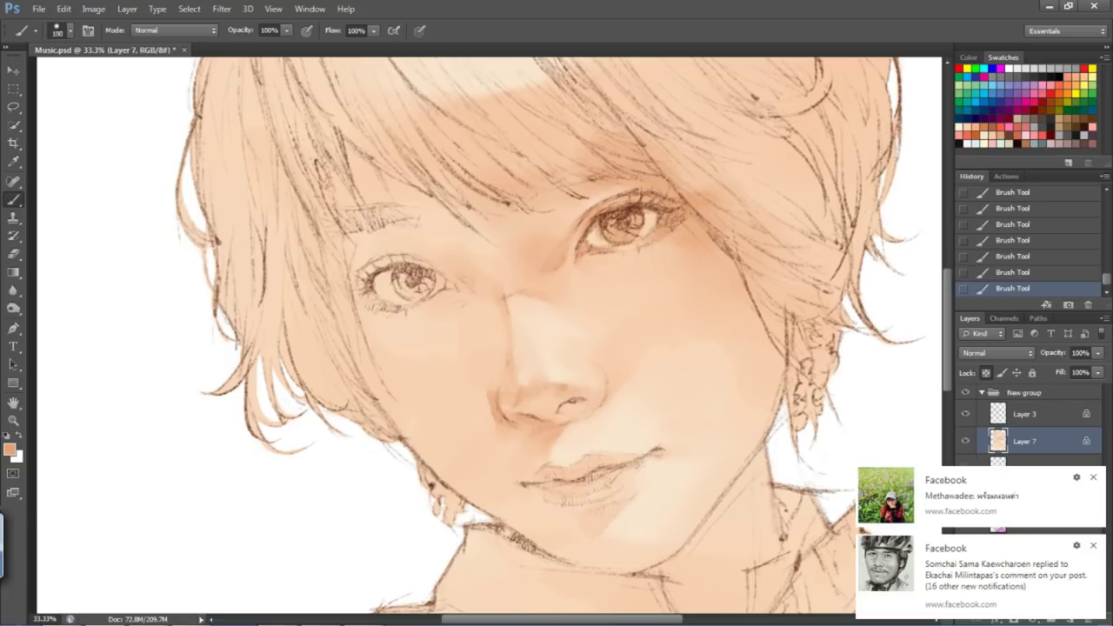
Build up shading under the nose, around the other nostril and between the brows
key(bracketleft)
key(bracketleft)
key(bracketleft)
key(bracketleft)
key(bracketleft)
key(bracketleft)
key(bracketleft)
key(bracketright)
key(bracketright)
key(bracketright)
key(bracketright)
key(bracketright)
key(bracketright)
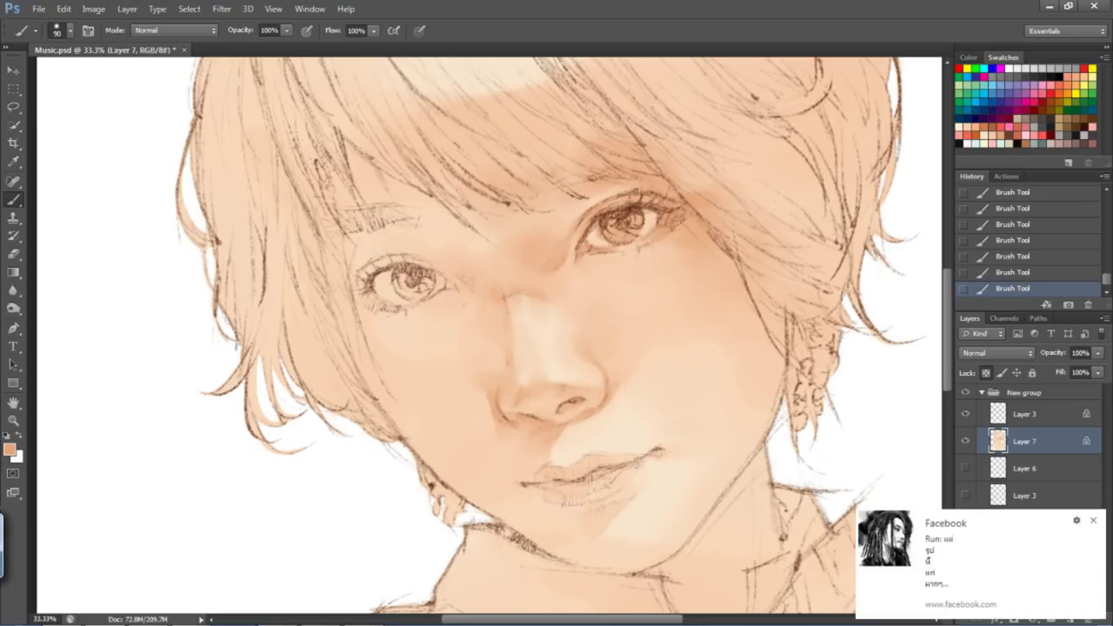
Shade the cheek beside the side hair with a 500 px brush
key(bracketleft)
key(bracketleft)
key(bracketleft)
key(bracketleft)
key(bracketleft)
key(bracketleft)
key(bracketleft)
key(bracketleft)
key(bracketleft)
key(bracketleft)
key(bracketleft)
key(bracketleft)
key(bracketleft)
key(bracketleft)
key(bracketleft)
key(bracketleft)
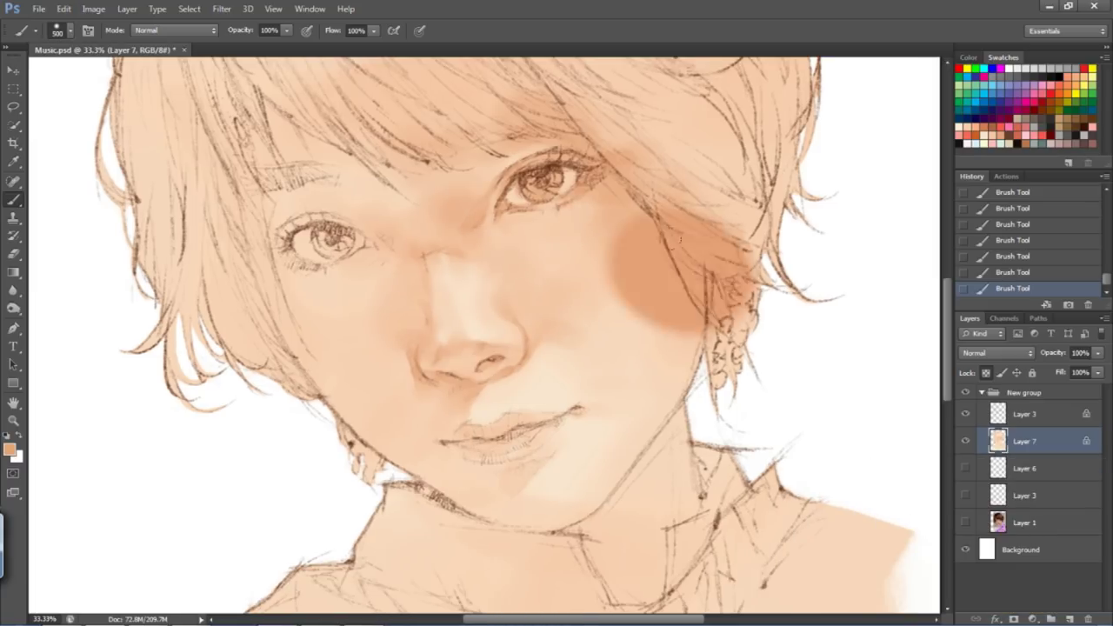
Shade along the jawline below the earring with a 40 px brush
key(bracketleft)
key(bracketleft)
key(bracketleft)
key(bracketleft)
key(bracketleft)
key(bracketleft)
key(bracketleft)
key(bracketleft)
key(bracketleft)
key(bracketleft)
key(bracketleft)
key(bracketleft)
key(bracketleft)
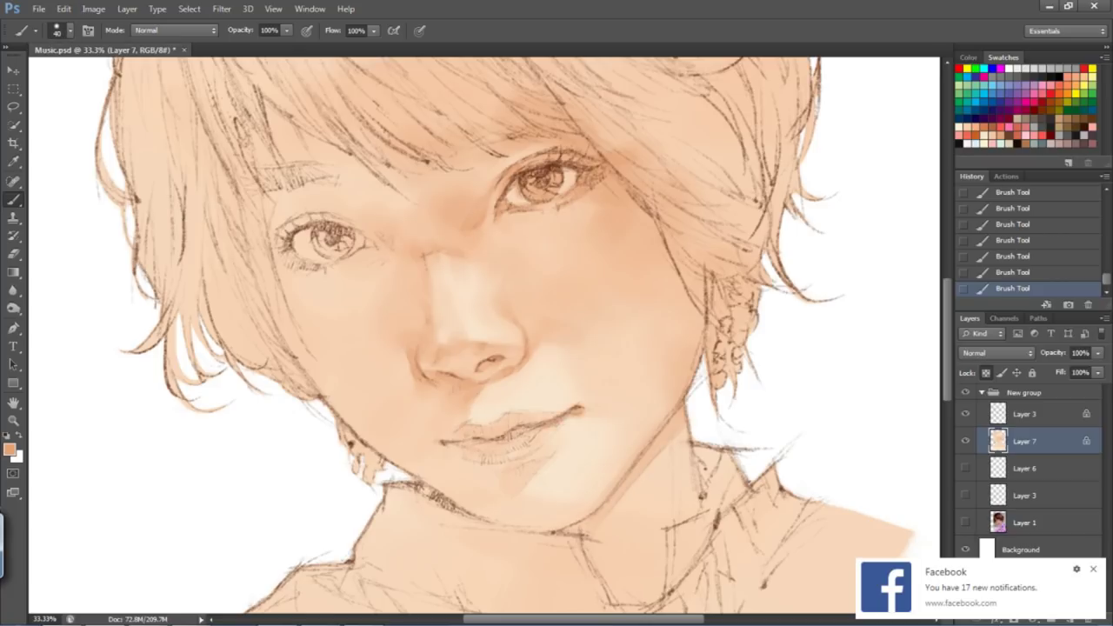
Shade the upper and lower lips with a small brush, starting at 20 px
key(bracketleft)
key(bracketleft)
key(bracketleft)
key(bracketleft)
key(bracketleft)
key(bracketleft)
key(bracketleft)
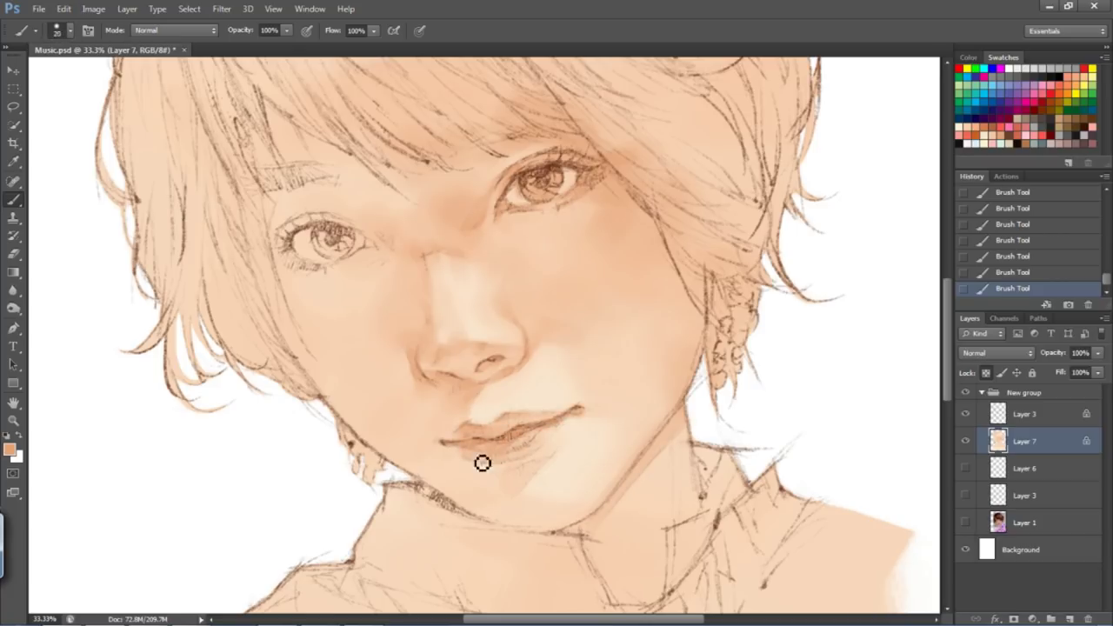
key(bracketright)
key(bracketright)
key(bracketright)
mouse_move(567, 417)
mouse_down()
mouse_move(504, 487)
mouse_move(483, 452)
mouse_up()
Shade below the lower lip, over the chin and beside the mouth corner with gradually larger brushes
key(bracketright)
key(bracketright)
drag(461, 491, 518, 530)
key(bracketright)
key(bracketright)
key(bracketright)
key(bracketright)
key(bracketright)
key(bracketright)
drag(504, 491, 557, 526)
drag(581, 459, 560, 468)
Shade the remaining unshaded eye, its eyebrow and the adjacent hair edge with a 50 px brush
key(bracketleft)
key(bracketleft)
key(bracketleft)
mouse_move(344, 235)
mouse_down()
mouse_move(296, 261)
mouse_move(352, 266)
mouse_move(310, 228)
mouse_move(261, 266)
mouse_move(265, 228)
mouse_move(340, 264)
mouse_up()
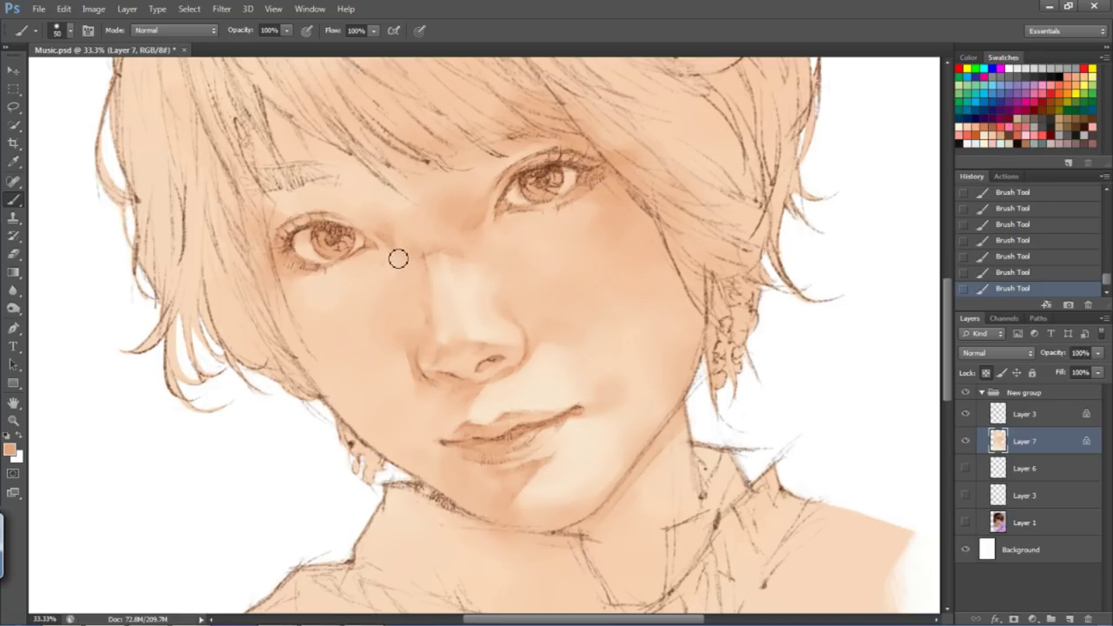
mouse_move(341, 172)
mouse_down()
mouse_move(260, 183)
mouse_move(296, 209)
mouse_move(243, 122)
mouse_up()
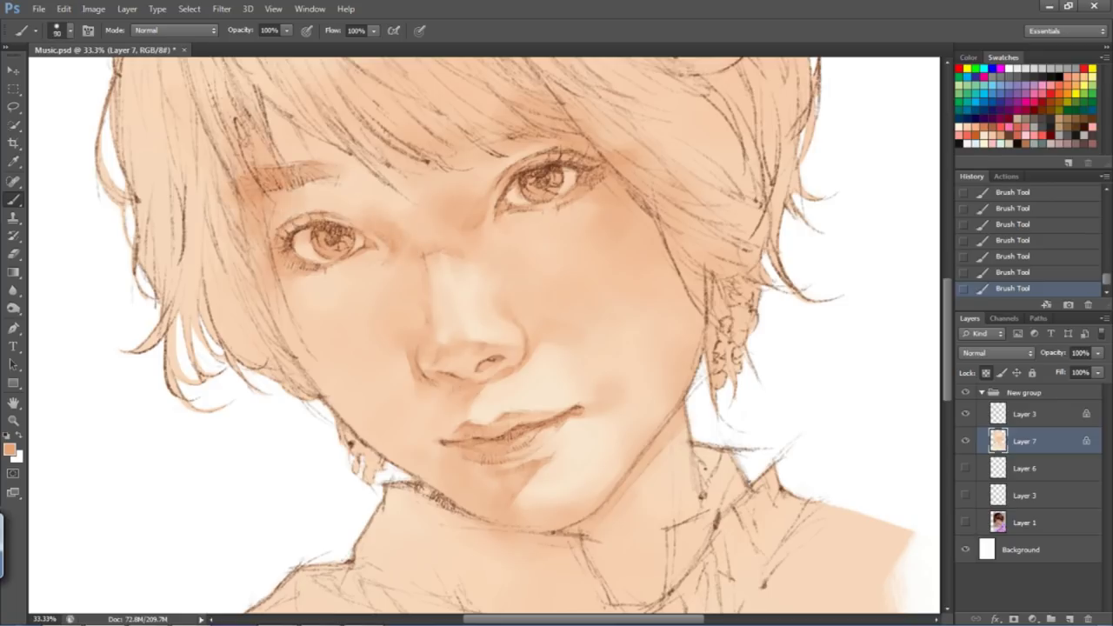
Shade the side hair beside the shaded eye and cheek with broad brush strokes at 175 to 200 px
drag(254, 311, 285, 269)
alt+click(381, 291)
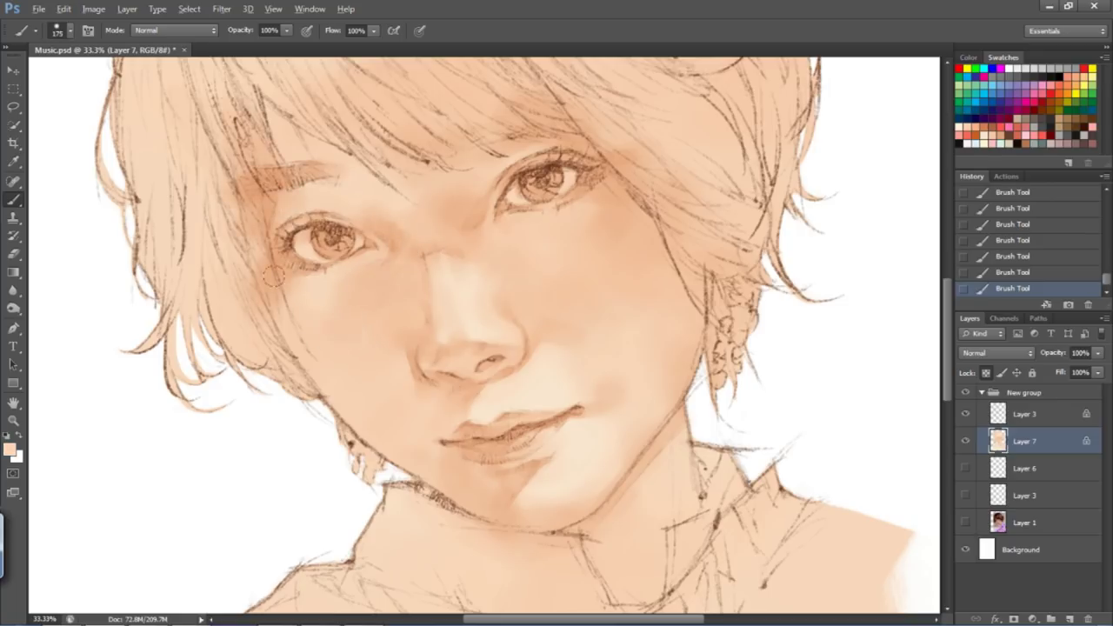
key(h)
drag(487, 348, 467, 346)
mouse_move(353, 233)
mouse_down()
mouse_move(322, 94)
mouse_move(444, 404)
mouse_move(347, 395)
mouse_move(296, 326)
mouse_up()
key(bracketright)
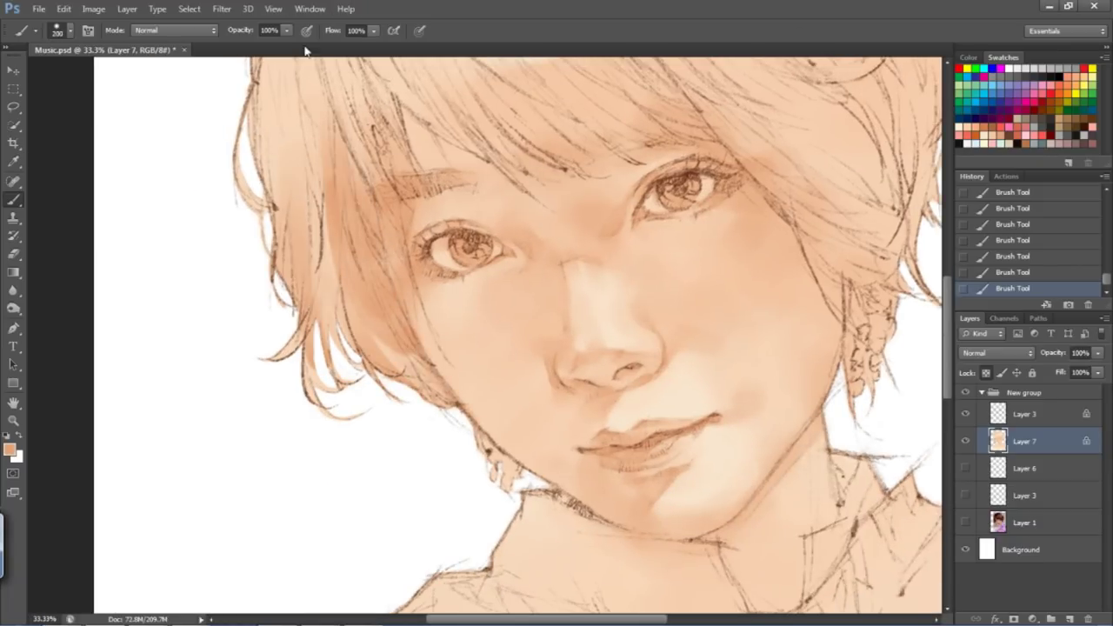
Darken the outer strands of that side hair with progressively smaller brushes, from 150 px down to 50 px
key(ctrl+minus)
key(bracketleft)
key(bracketleft)
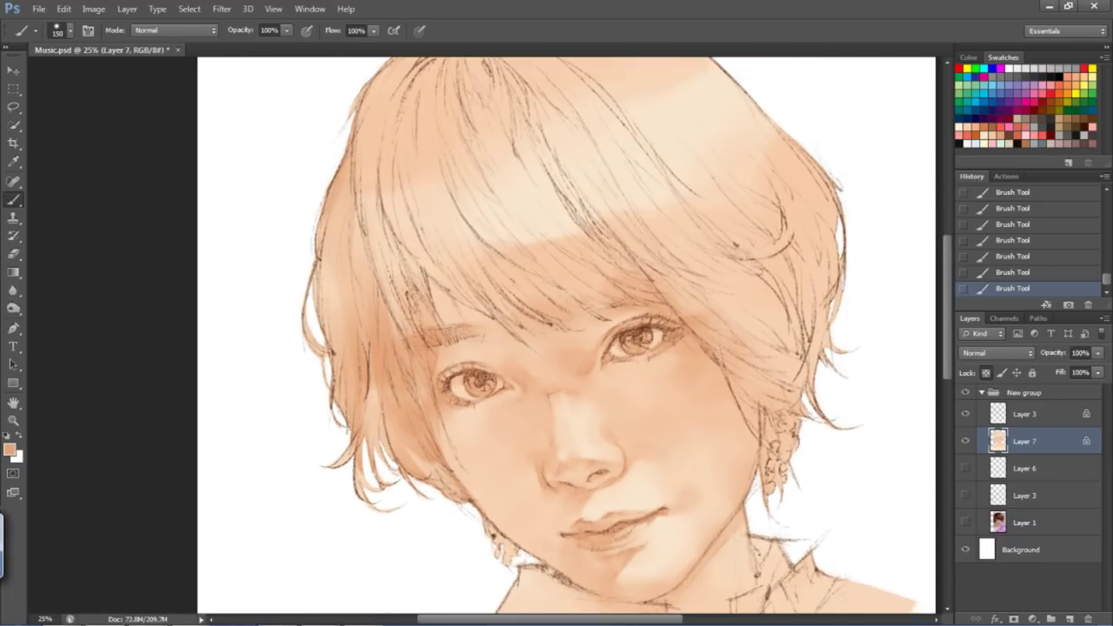
key(bracketleft)
key(bracketleft)
key(bracketleft)
key(bracketleft)
key(bracketleft)
key(bracketleft)
key(bracketleft)
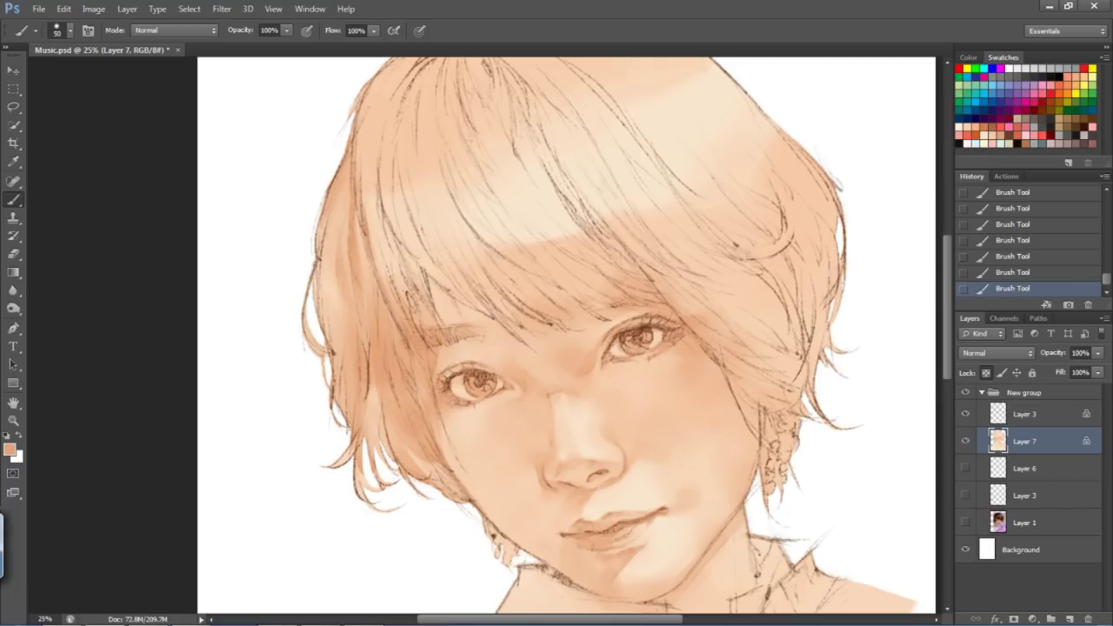
Paint darker strands through the fringe above the eyebrow with brushes from 125 px down to 70 px
key(bracketright)
key(bracketright)
key(bracketright)
key(bracketright)
key(bracketright)
key(bracketright)
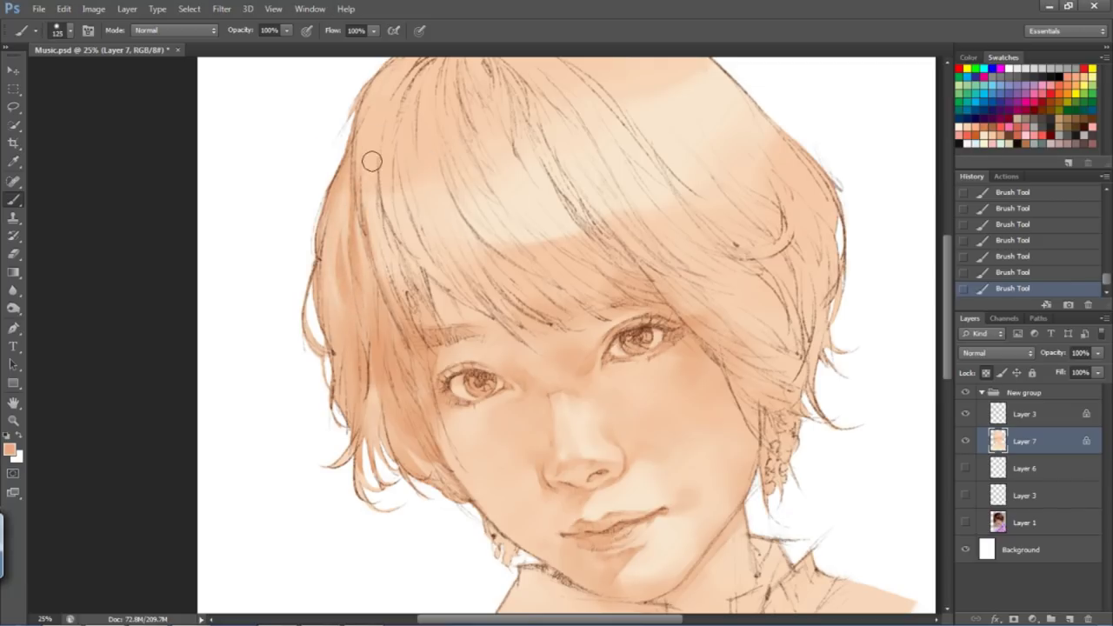
drag(392, 196, 524, 285)
mouse_move(250, 402)
mouse_down()
mouse_move(199, 186)
mouse_move(460, 248)
mouse_up()
key(bracketleft)
key(bracketleft)
key(bracketleft)
key(bracketleft)
key(bracketleft)
key(bracketleft)
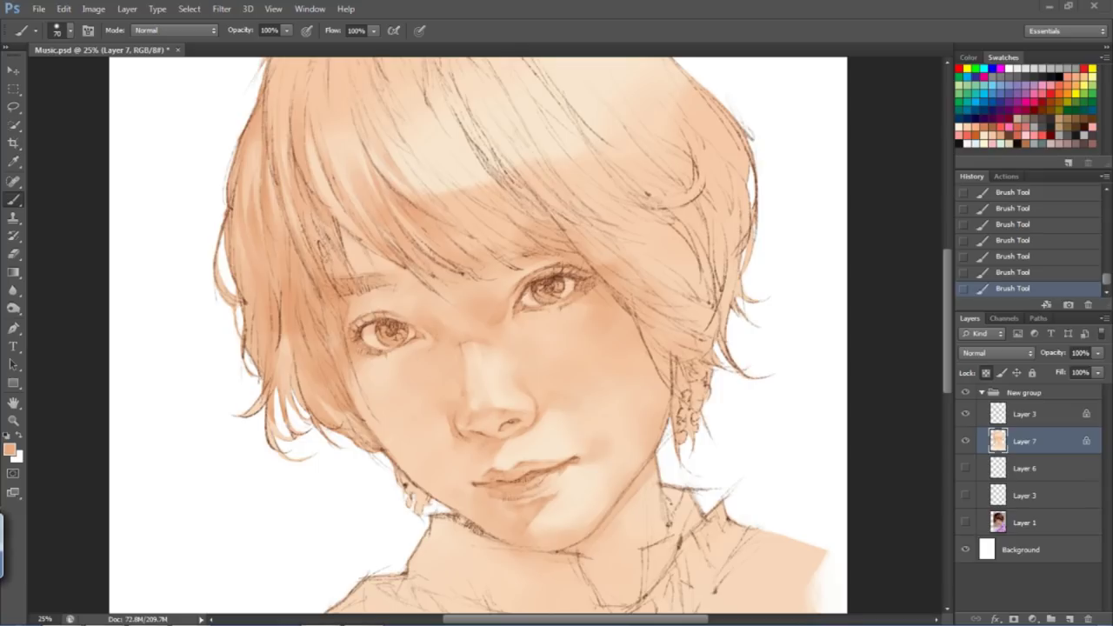
Darken the fringe along the lower edge of the hair highlight, using 80 px and 45 px brushes
drag(559, 174, 603, 210)
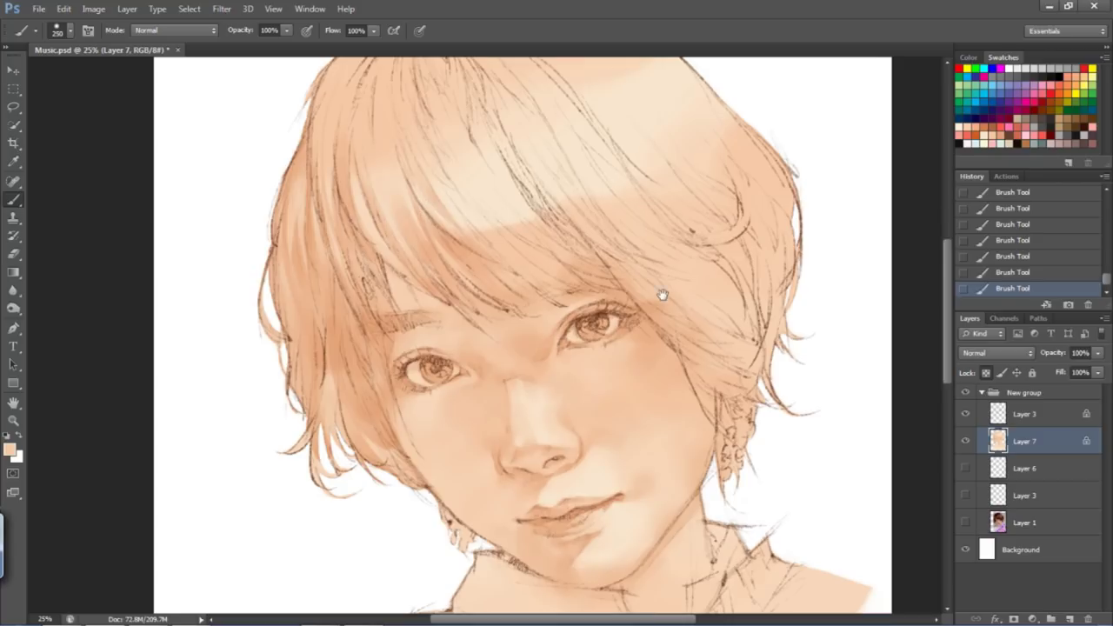
drag(647, 266, 612, 280)
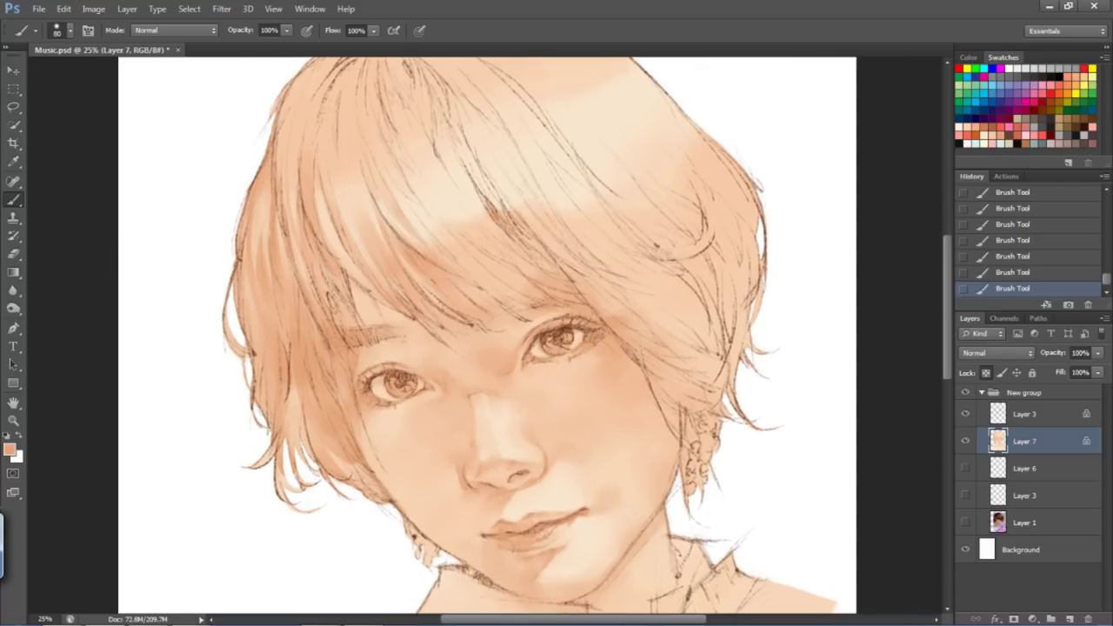
drag(513, 209, 565, 239)
key(r)
drag(487, 174, 542, 125)
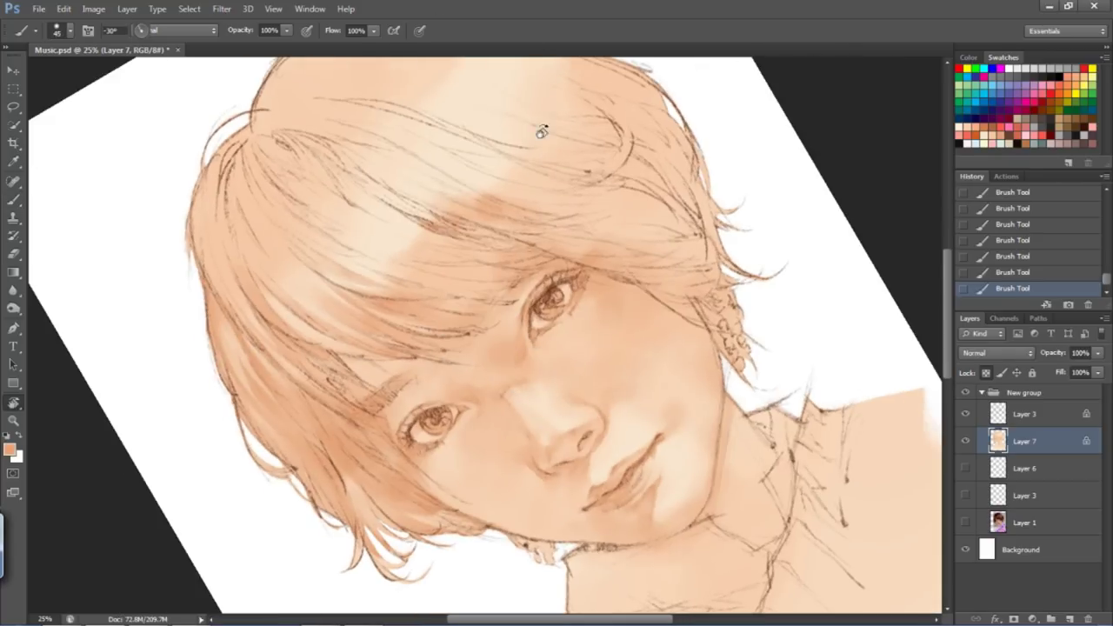
key(Escape)
key(b)
key(bracketright)
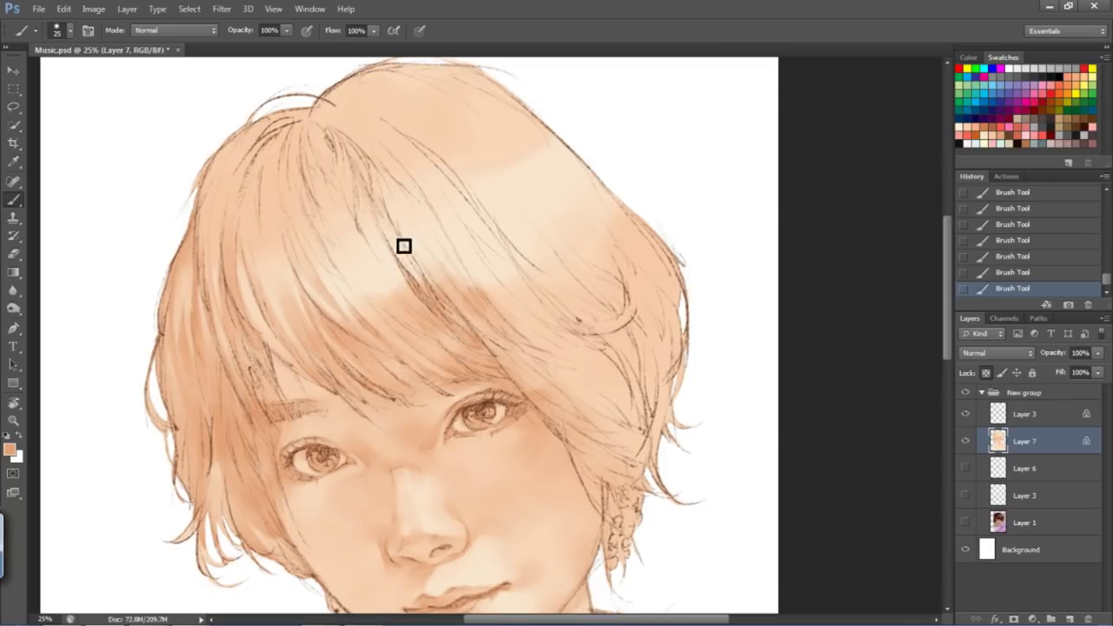
Paint darker strands from the crown down into the fringe beside the parting, starting with 25 to 40 px brushes
key(bracketright)
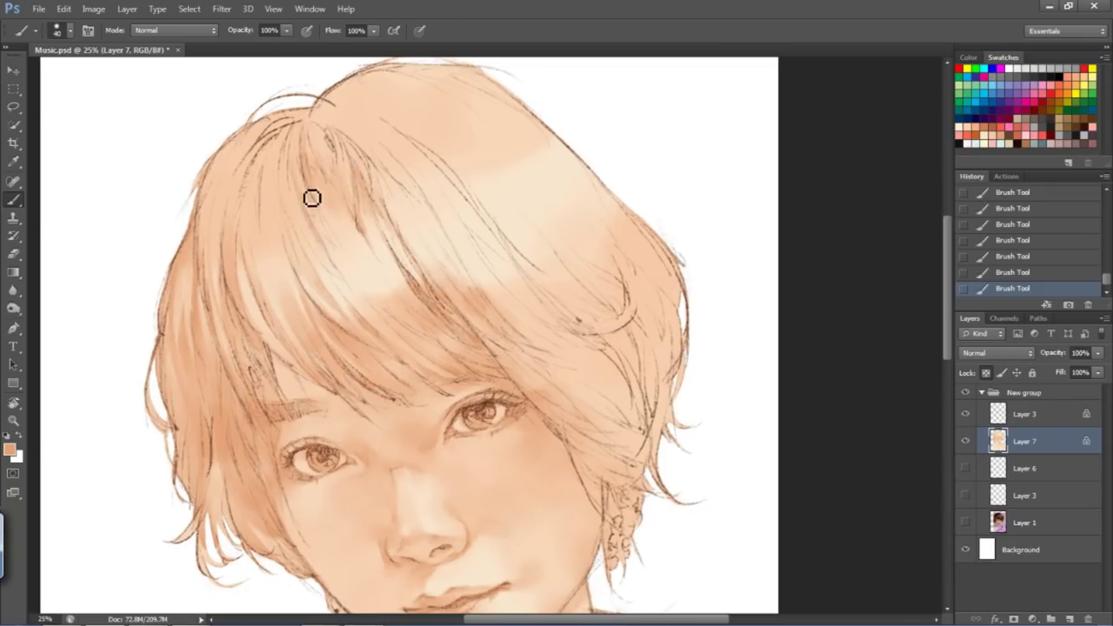
key(bracketright)
key(bracketleft)
key(bracketleft)
key(bracketleft)
key(bracketleft)
key(bracketleft)
key(bracketleft)
key(bracketleft)
key(bracketleft)
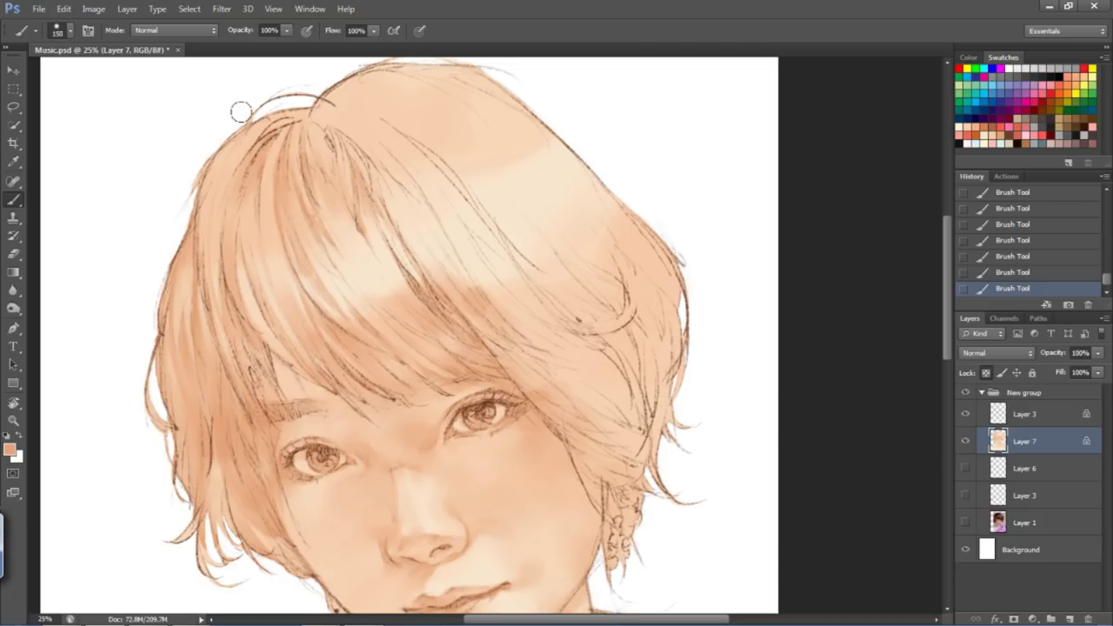
Add fine strands across the fringe highlight and along the parting with 25 to 30 px brushes
key(bracketleft)
key(bracketleft)
key(bracketleft)
drag(424, 285, 355, 278)
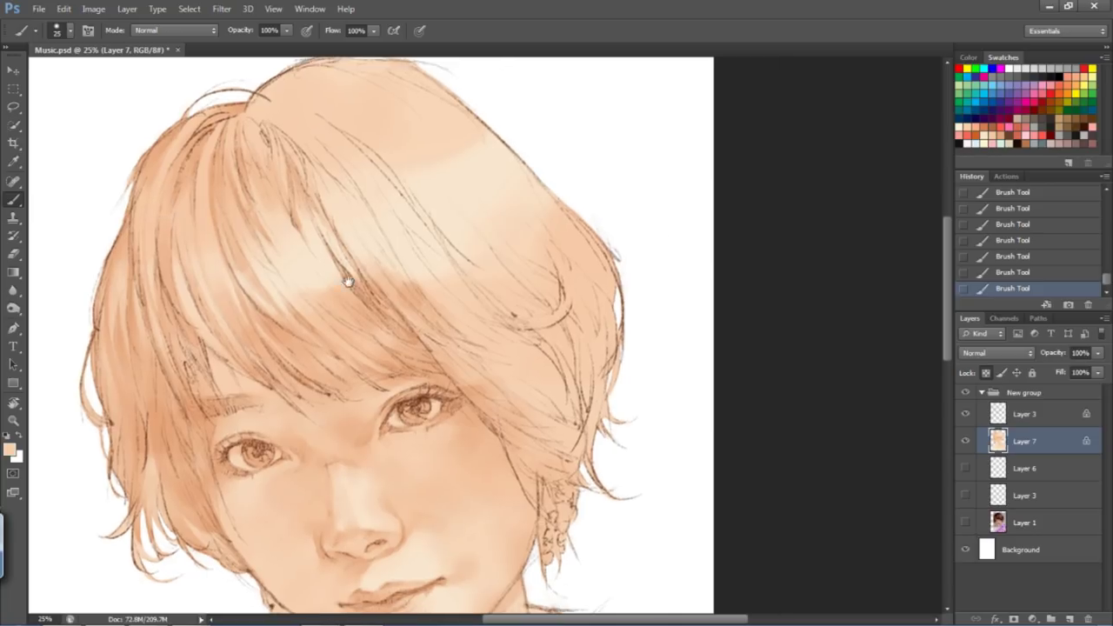
key(bracketright)
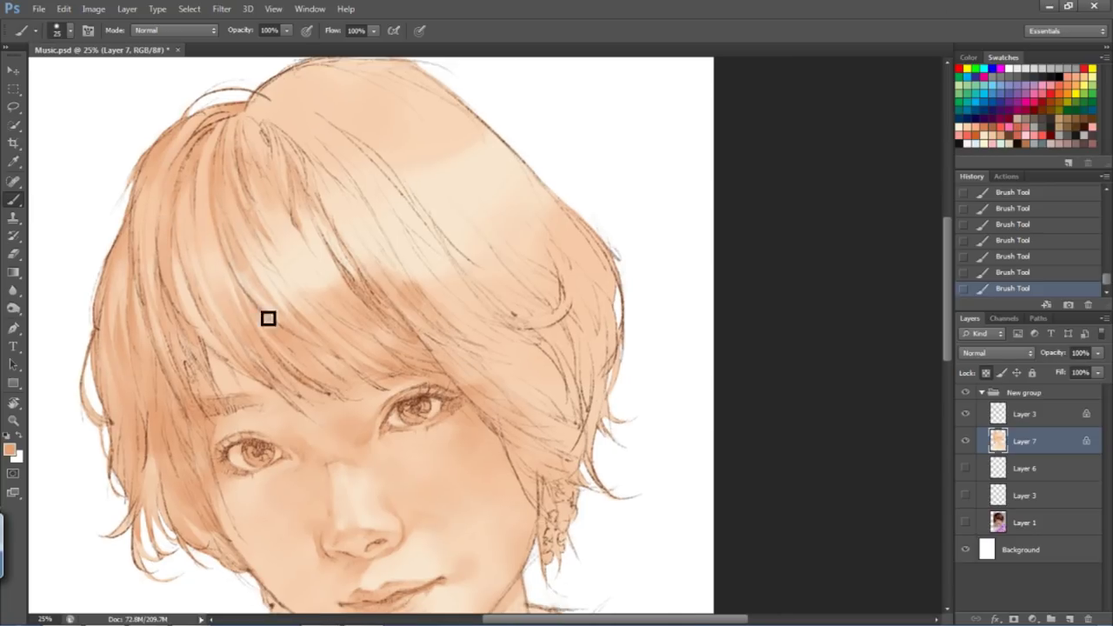
key(r)
drag(269, 319, 417, 70)
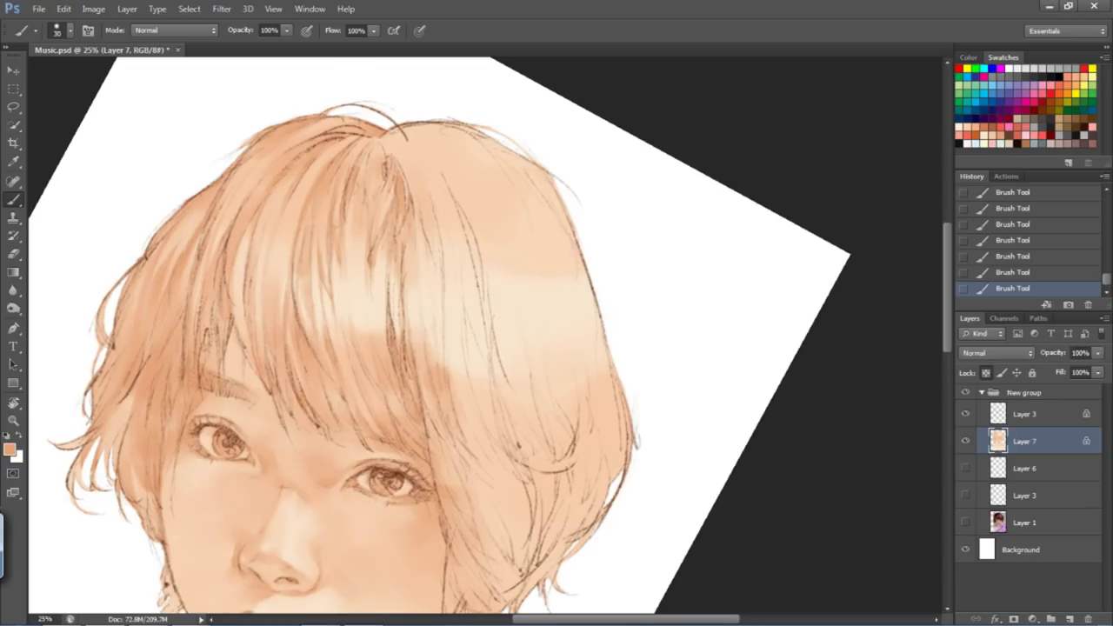
drag(392, 174, 362, 127)
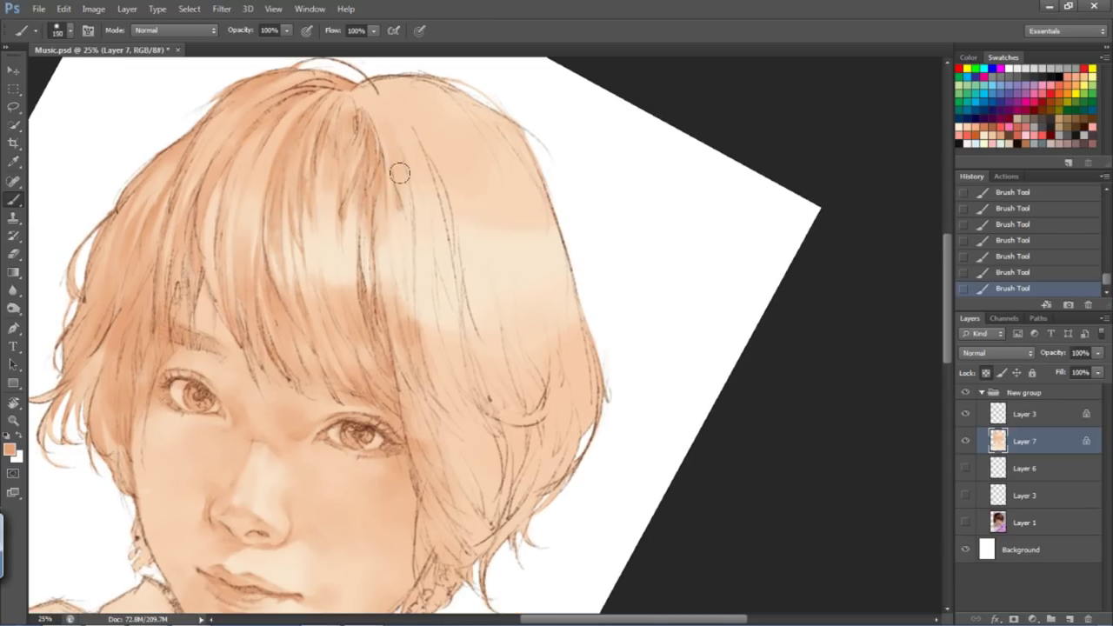
Shade the crown hair just beyond the parting with 150 px and 35 px brushes
key(Escape)
key(bracketright)
key(bracketleft)
key(bracketleft)
key(bracketleft)
key(bracketleft)
key(bracketleft)
key(bracketleft)
key(bracketleft)
key(bracketleft)
key(bracketleft)
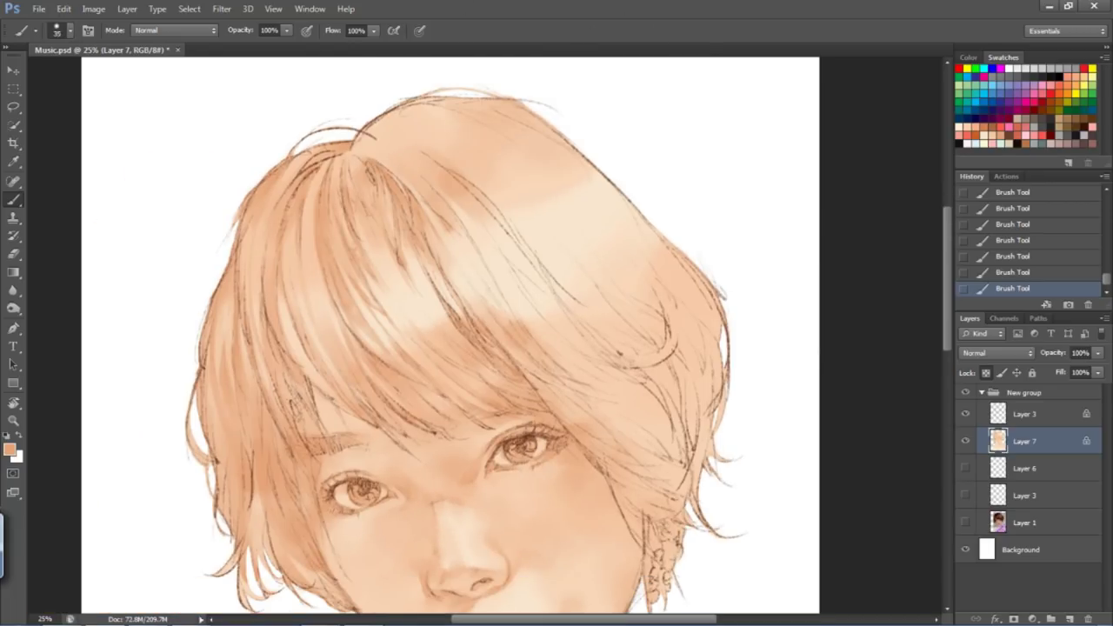
Shade the hair above and below the highlight on the far side of the parting and sample the pale highlight tone
key(bracketright)
mouse_move(625, 259)
mouse_down()
mouse_move(670, 278)
mouse_move(609, 287)
mouse_up()
key(bracketleft)
key(bracketleft)
key(bracketleft)
key(bracketleft)
key(bracketleft)
key(bracketleft)
key(bracketleft)
key(bracketleft)
key(bracketleft)
key(r)
key(bracketright)
alt+click(596, 314)
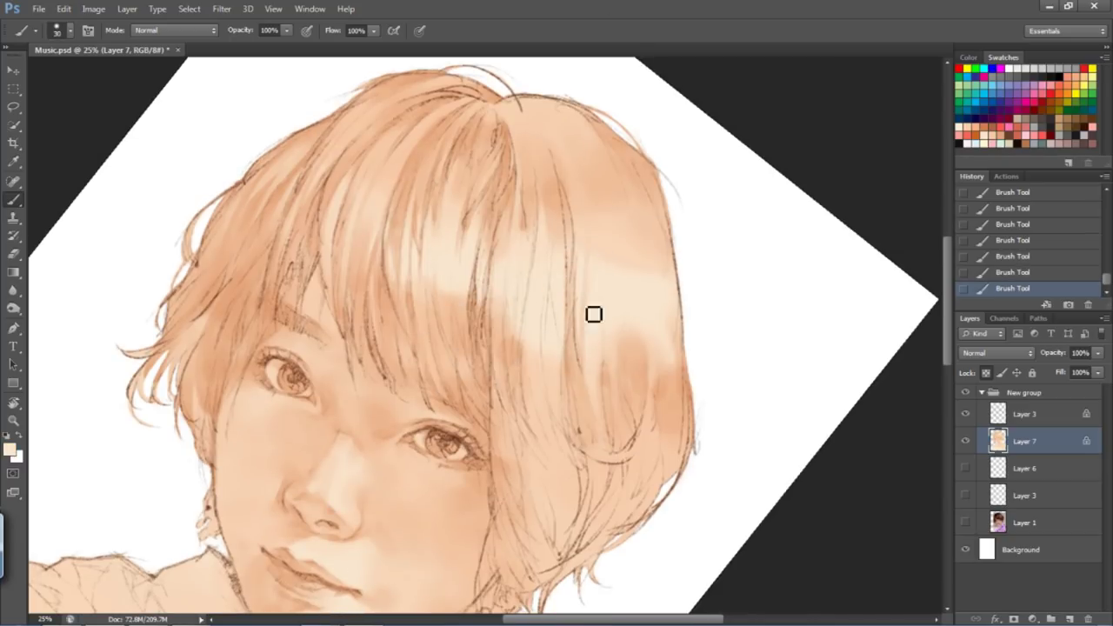
Paint alternating light and dark strands through the highlight beyond the parting with 35 to 150 px brushes
key(bracketleft)
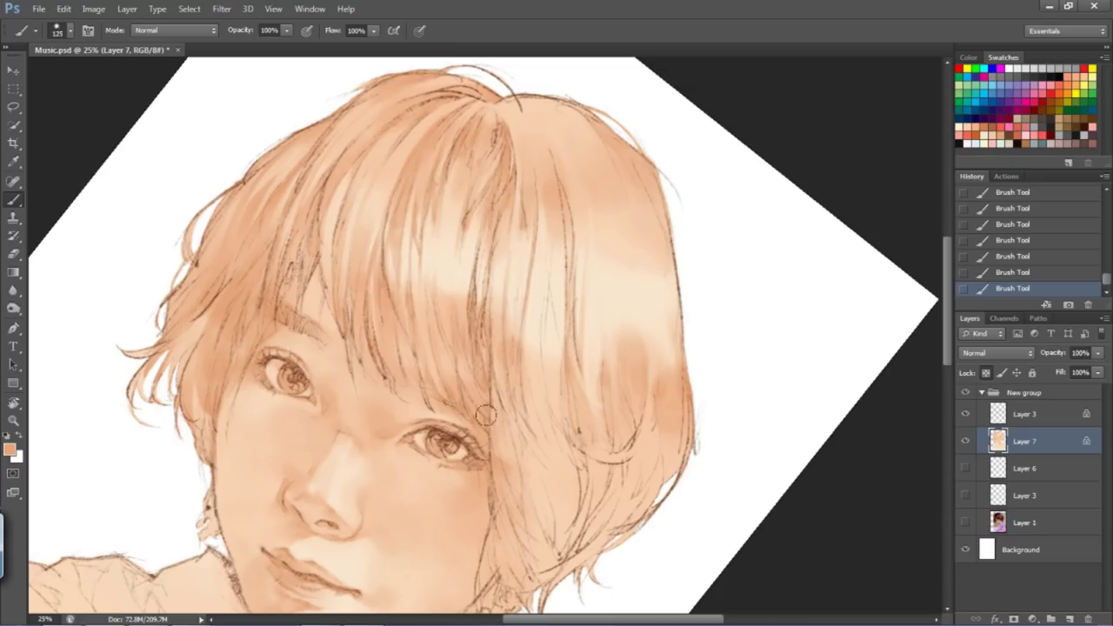
key(bracketright)
key(bracketright)
key(bracketright)
key(bracketright)
key(bracketright)
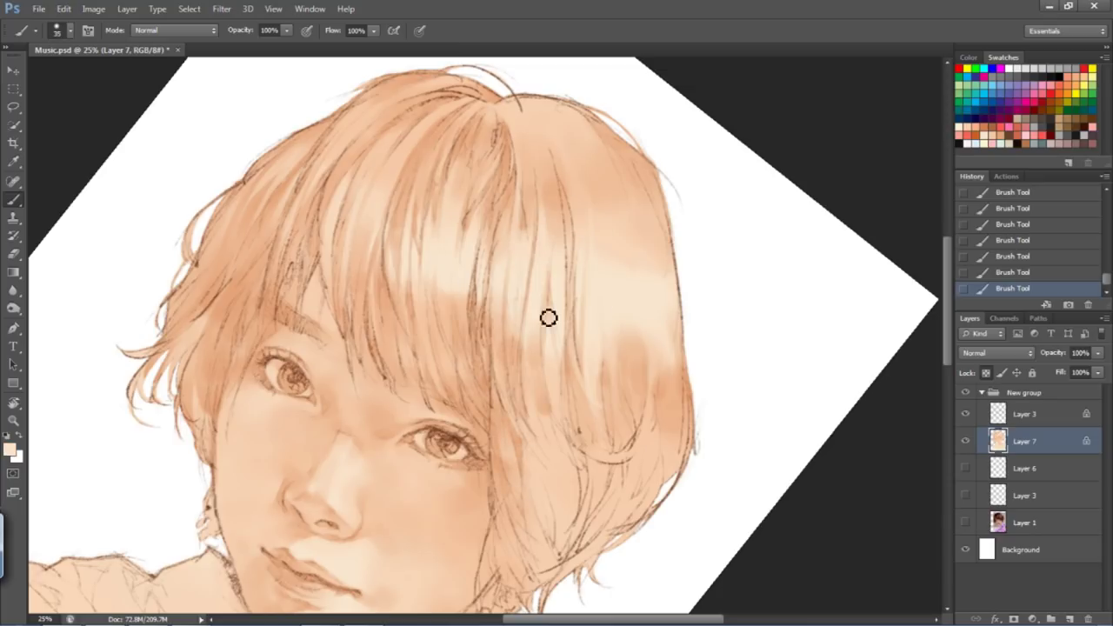
key(Escape)
key(bracketleft)
key(bracketleft)
key(bracketleft)
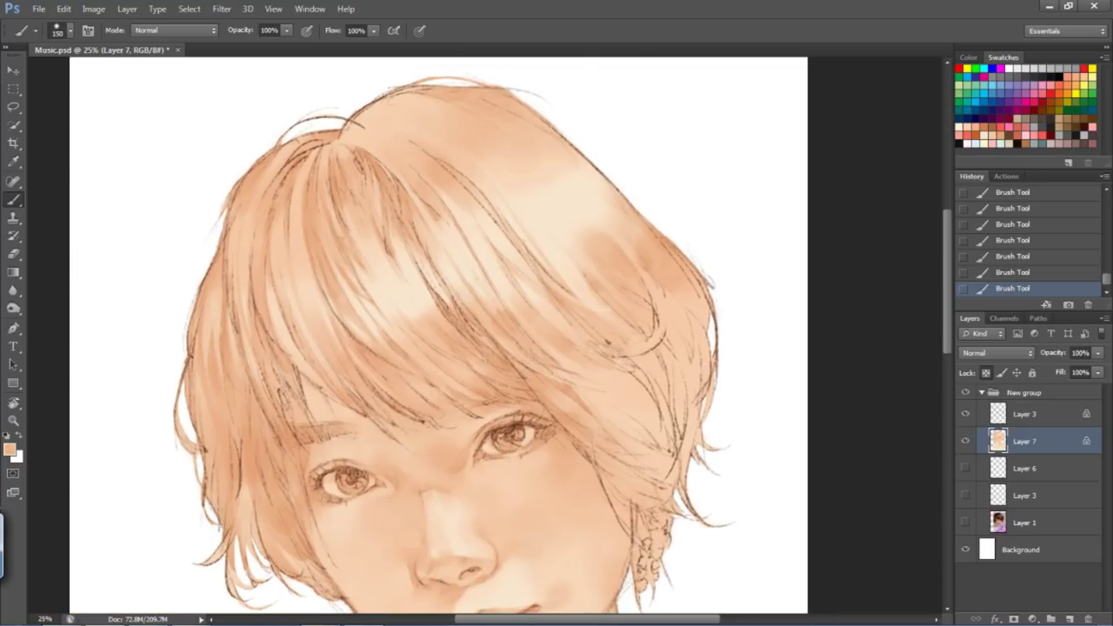
Shade the curled lock and the hair ends above the larger earring with 35 to 45 px brushes
drag(648, 348, 700, 435)
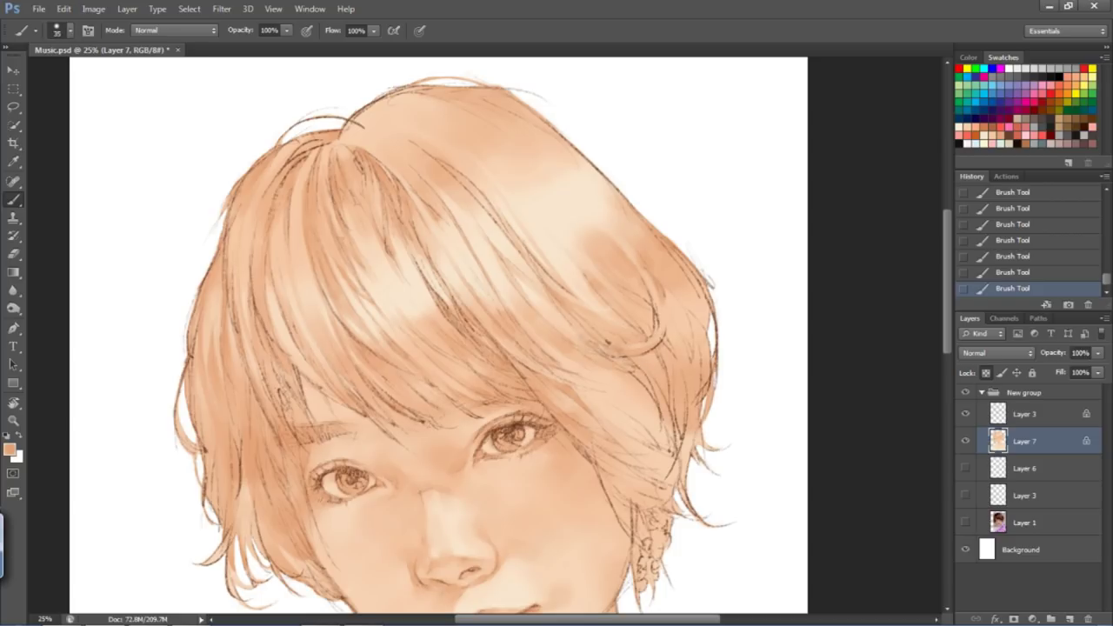
scroll(636, 427, down, 2)
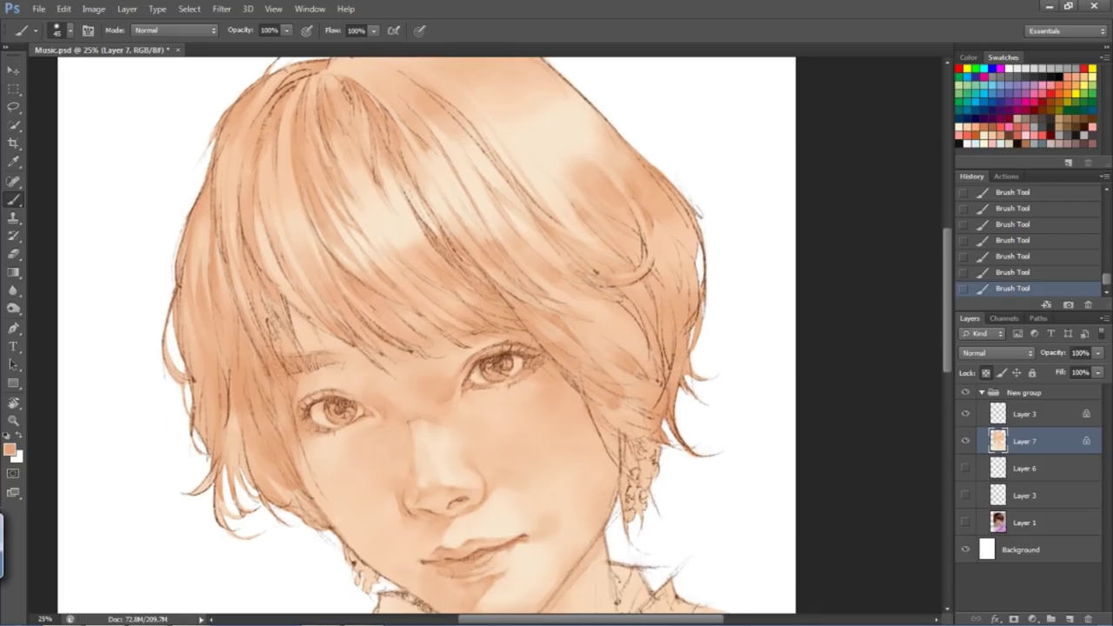
scroll(288, 300, down, 2)
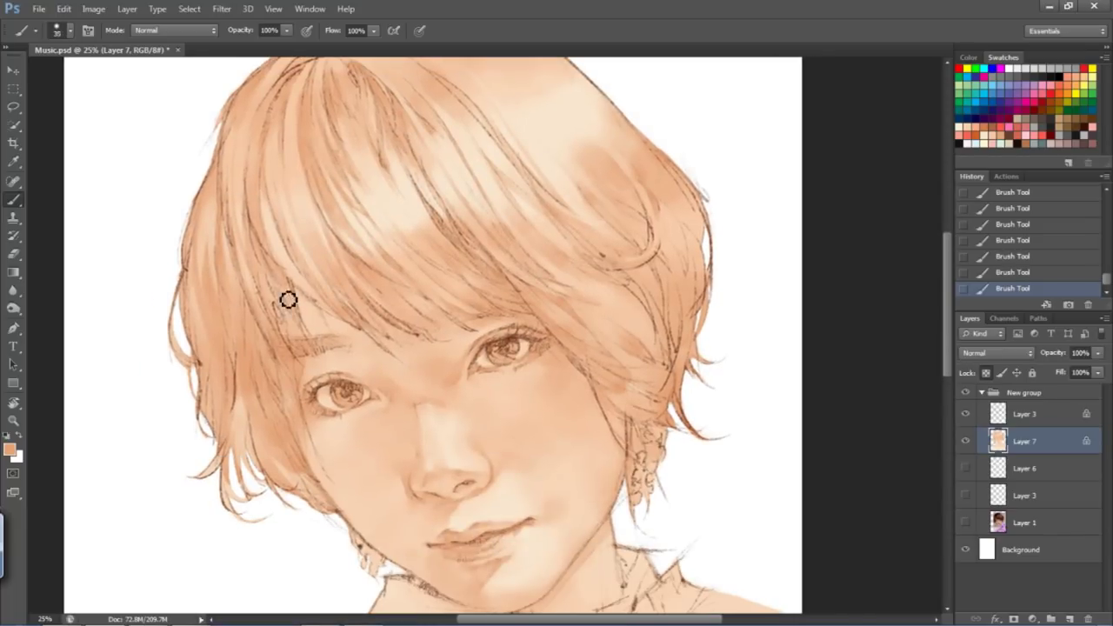
Shade the neck under the chin and the upper garment with a large brush of up to 600 px
key(bracketleft)
key(bracketleft)
key(h)
drag(442, 315, 654, 237)
key(bracketright)
key(bracketright)
key(bracketright)
key(bracketright)
key(bracketright)
key(bracketright)
drag(584, 409, 511, 413)
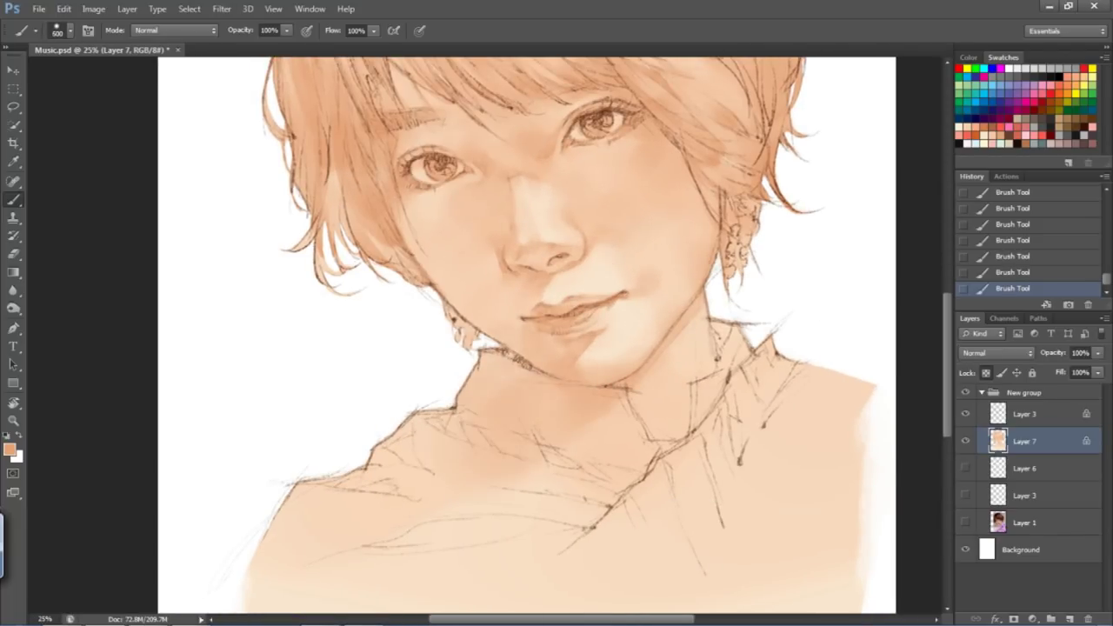
Shade the garment folds between the neck and the sloping shoulder with 50 px and 40 px brushes
key(ctrl+minus)
key(bracketright)
key(bracketright)
key(bracketright)
key(bracketright)
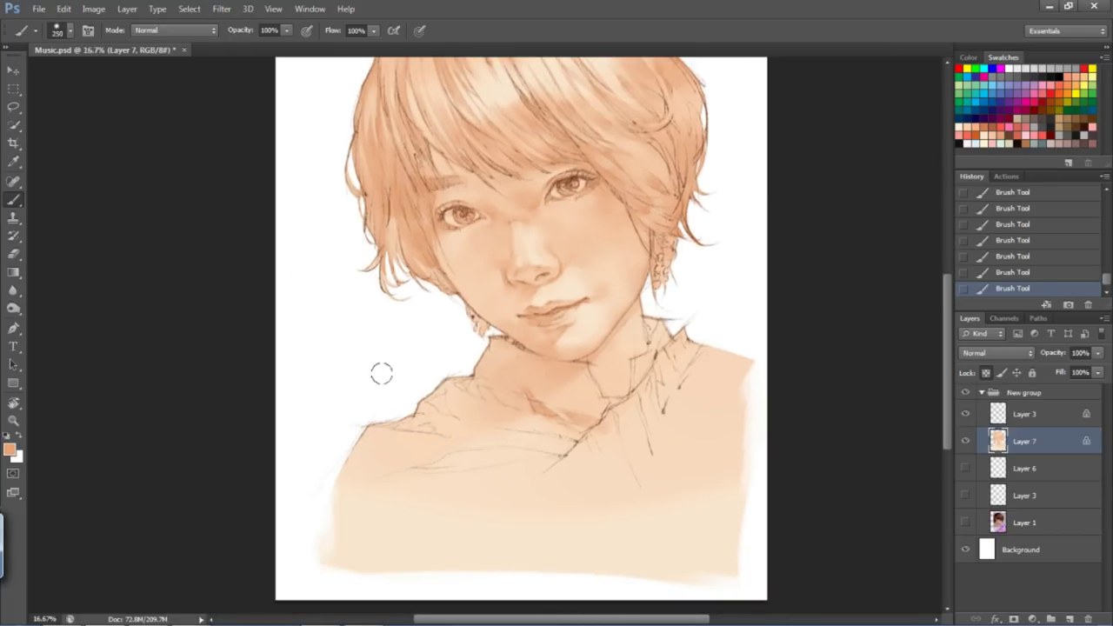
key(ctrl+plus)
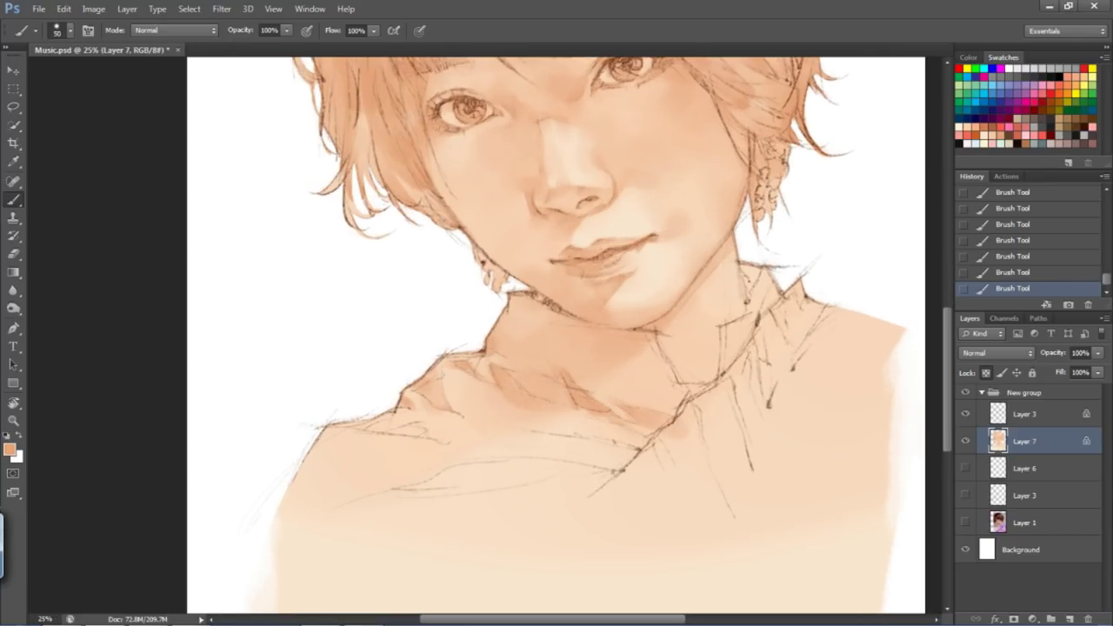
drag(408, 485, 613, 468)
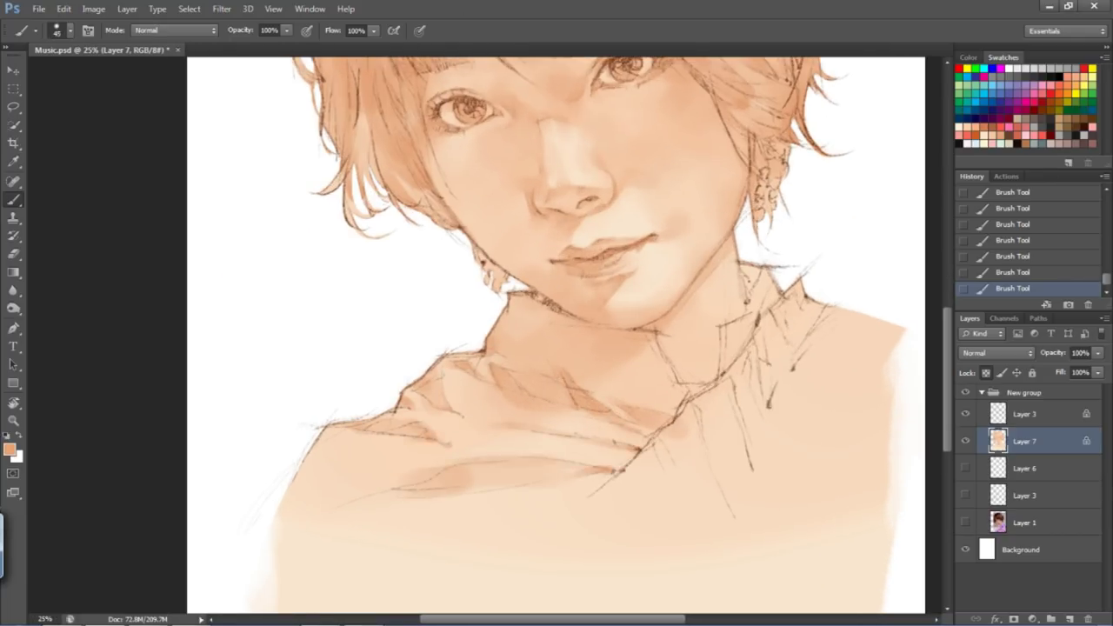
Shade the outer edge of the sloping shoulder and the chest below the long fold with brushes up to 500 px
click(319, 452)
key(bracketleft)
key(bracketleft)
key(bracketleft)
key(bracketleft)
key(bracketleft)
key(bracketleft)
key(bracketleft)
key(bracketleft)
key(bracketleft)
key(bracketleft)
key(bracketleft)
key(bracketleft)
scroll(611, 406, down, 3)
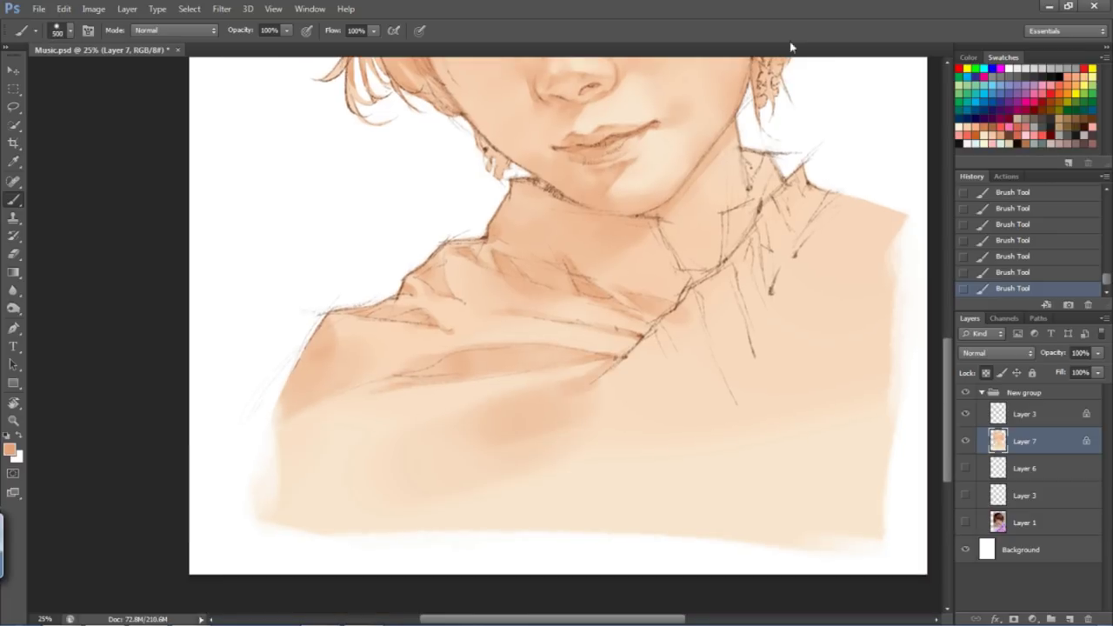
Shade the neck below the chin beside the collar opening with a 50 px brush
key(bracketright)
key(bracketright)
key(bracketright)
key(bracketright)
key(bracketright)
key(bracketright)
drag(700, 276, 661, 219)
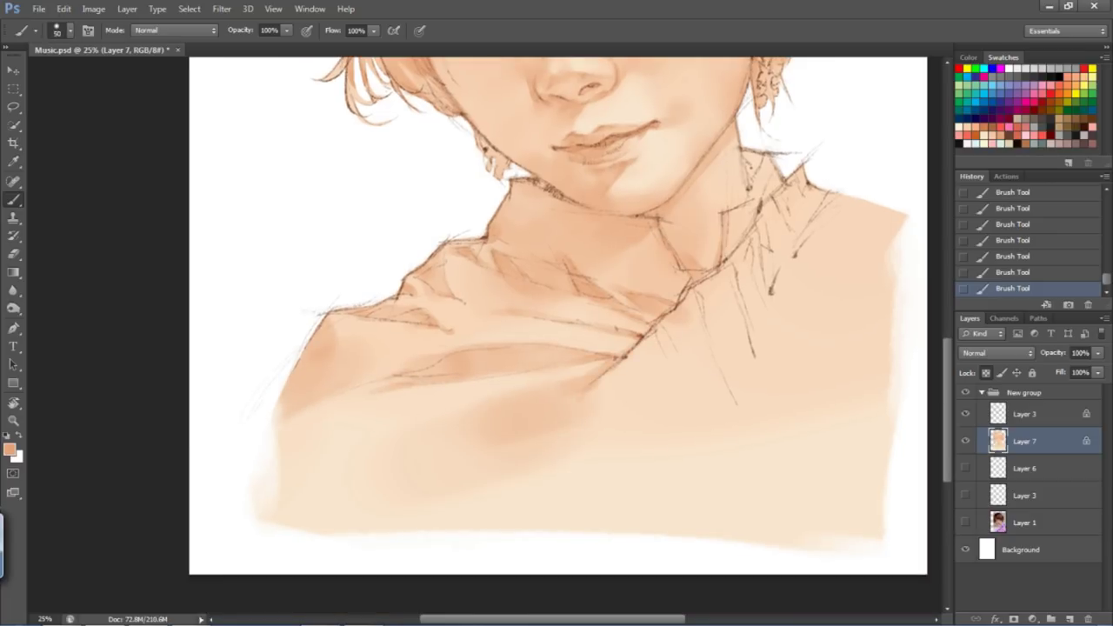
Shade the standing collar, the narrow folds hanging from it and the far shoulder with 50 to 100 px brushes
drag(749, 153, 731, 208)
mouse_move(770, 252)
mouse_down()
mouse_move(763, 288)
mouse_move(731, 290)
mouse_move(727, 358)
mouse_up()
drag(763, 245, 722, 270)
drag(781, 215, 774, 230)
mouse_move(804, 166)
mouse_down()
mouse_move(765, 202)
mouse_move(822, 195)
mouse_up()
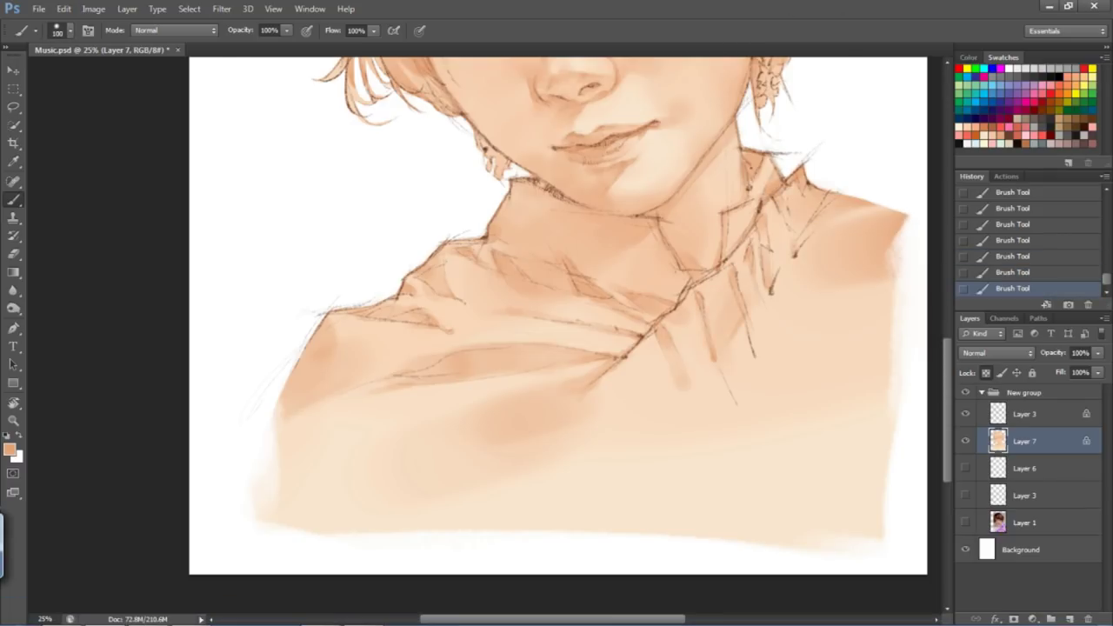
Refine the shading of the chest folds and far shoulder with brushes ranging from 45 px to 600 px
key(ctrl+minus)
key(bracketleft)
key(bracketleft)
key(bracketleft)
key(bracketleft)
key(bracketleft)
key(bracketleft)
key(bracketleft)
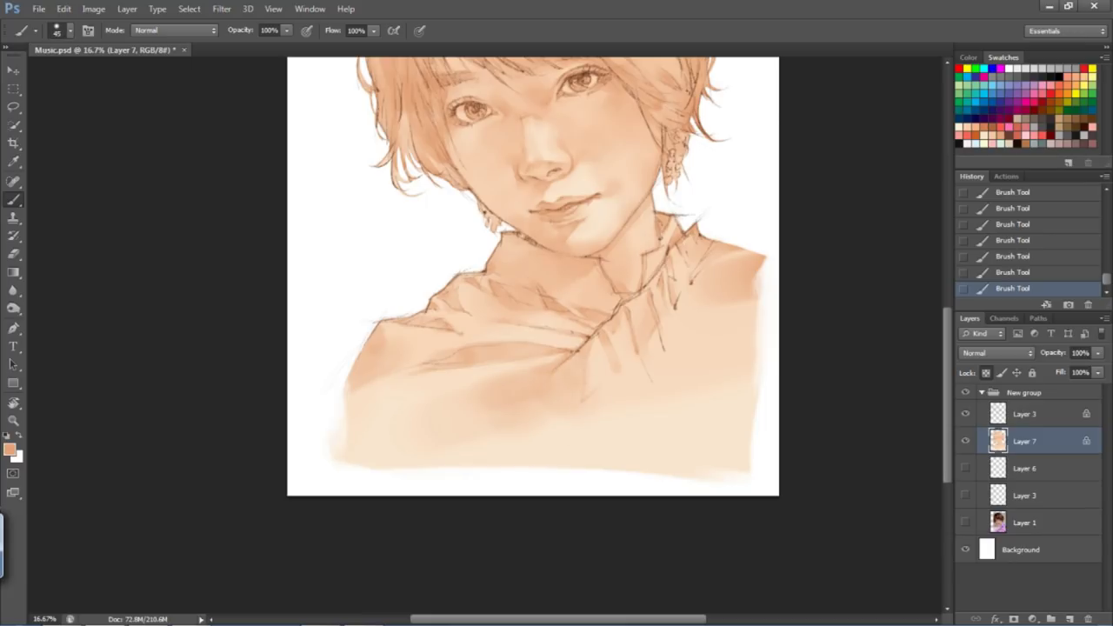
key(bracketright)
key(bracketright)
key(bracketright)
key(bracketright)
key(bracketright)
key(bracketright)
key(bracketright)
key(bracketright)
key(bracketright)
key(bracketright)
key(ctrl+plus)
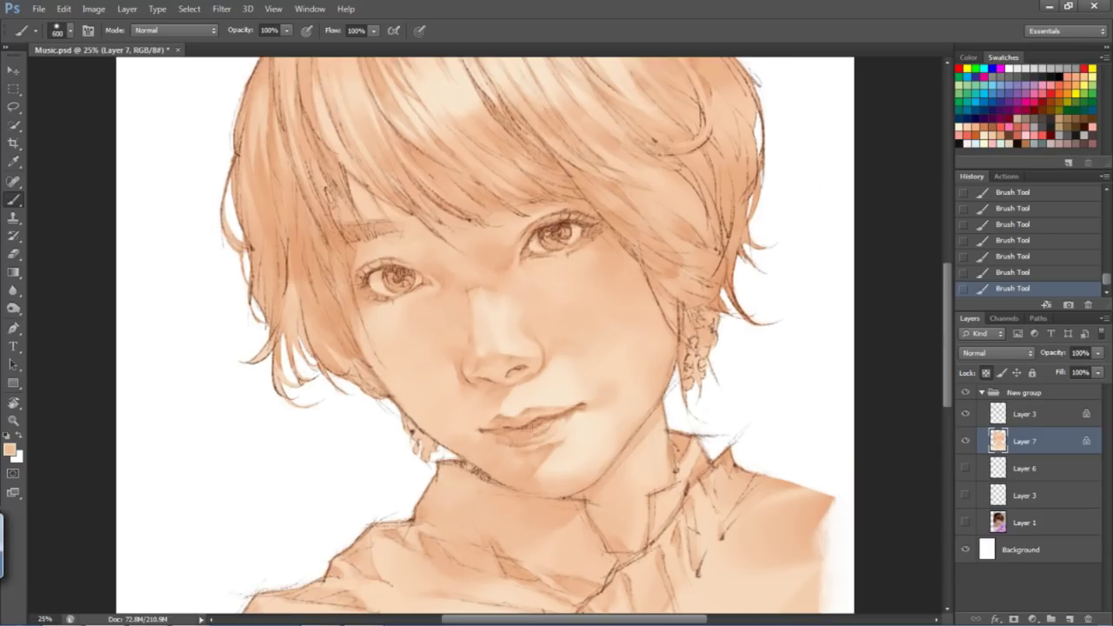
Tint the cheeks, nose, lips and adjacent side hair with red, using a soft 100 px brush
key(bracketright)
key(bracketright)
key(bracketright)
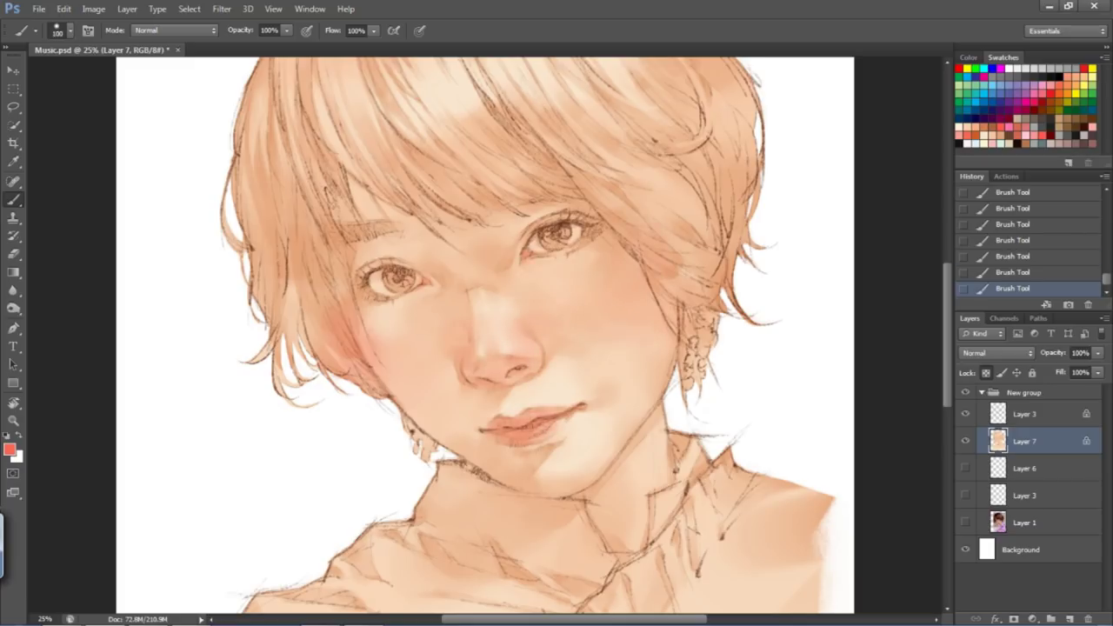
Add a new layer clipped to Layer 7 and shade the eyelids and irises brown with a 30 to 40 px brush
drag(608, 316, 567, 315)
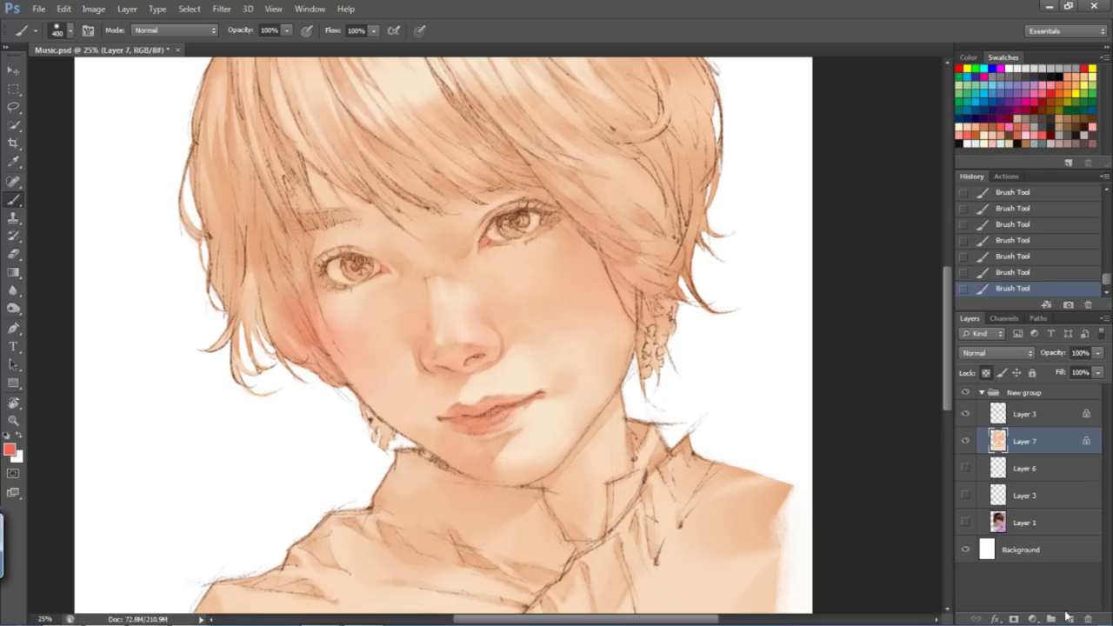
key(ctrl+shift+alt+n)
key(ctrl+alt+g)
key(ctrl+plus)
mouse_move(526, 225)
mouse_down()
mouse_move(553, 228)
mouse_move(567, 217)
mouse_move(547, 194)
mouse_move(600, 178)
mouse_up()
key(])
mouse_move(317, 265)
mouse_down()
mouse_move(348, 282)
mouse_move(287, 295)
mouse_up()
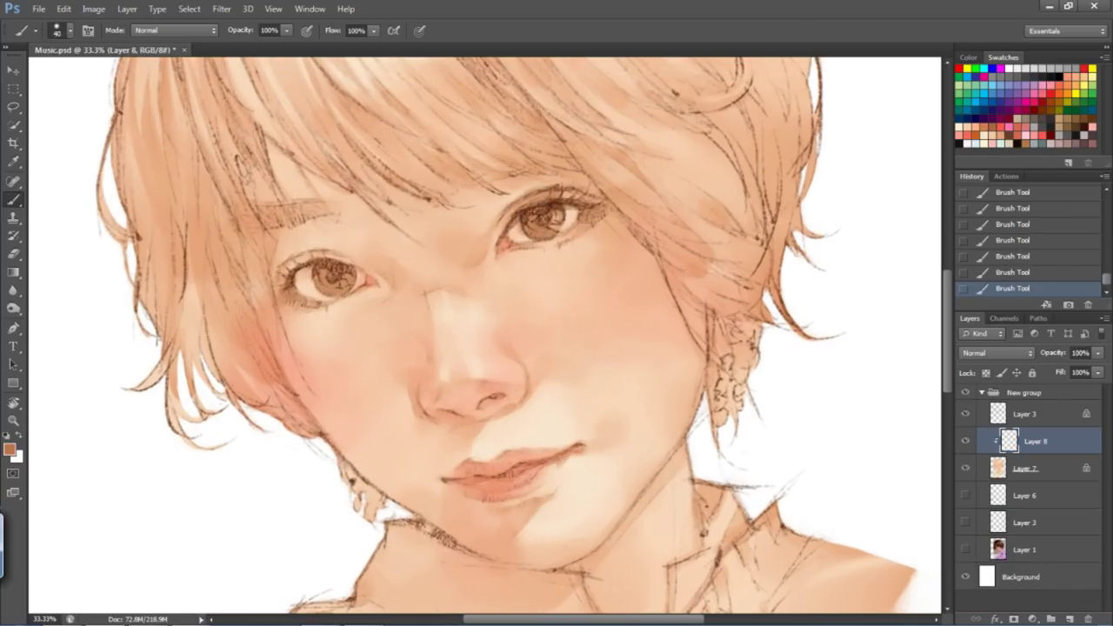
drag(293, 256, 339, 260)
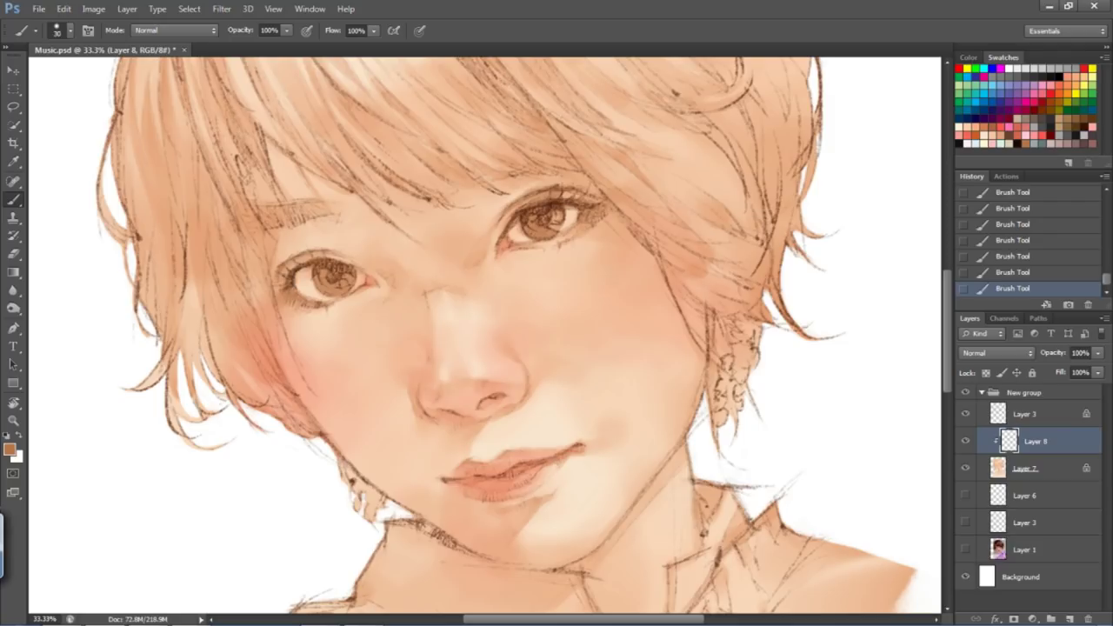
Deepen the lips and their parting line with brighter reds, using 25 to 70 px brushes
alt+click(470, 484)
key(])
drag(470, 479, 532, 464)
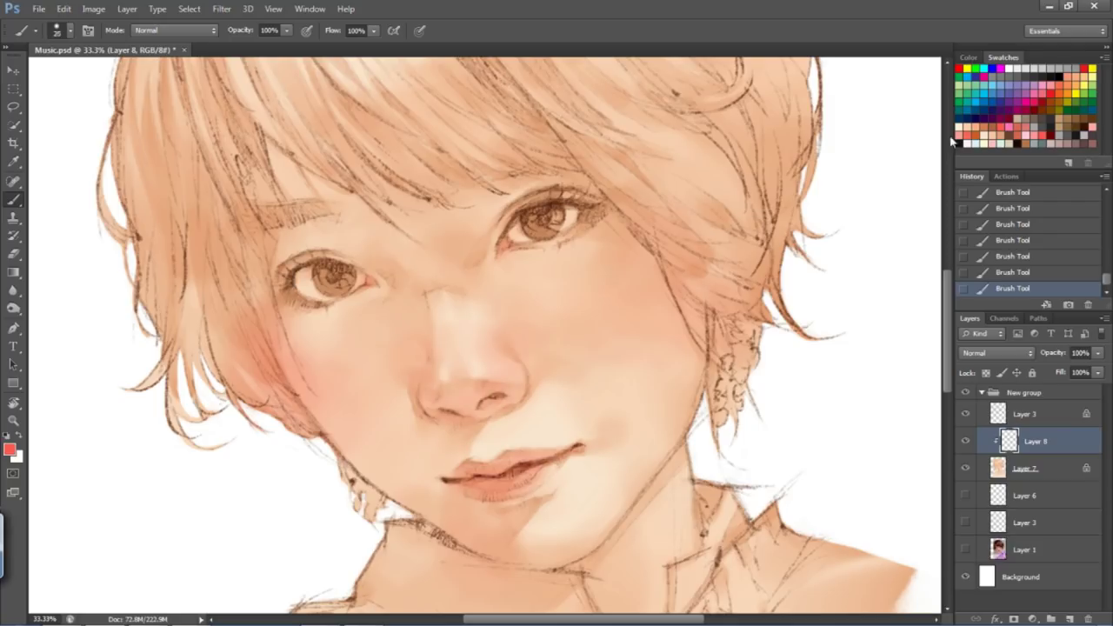
key(])
click(1068, 73)
drag(541, 452, 515, 457)
key(])
key(])
key(])
key(])
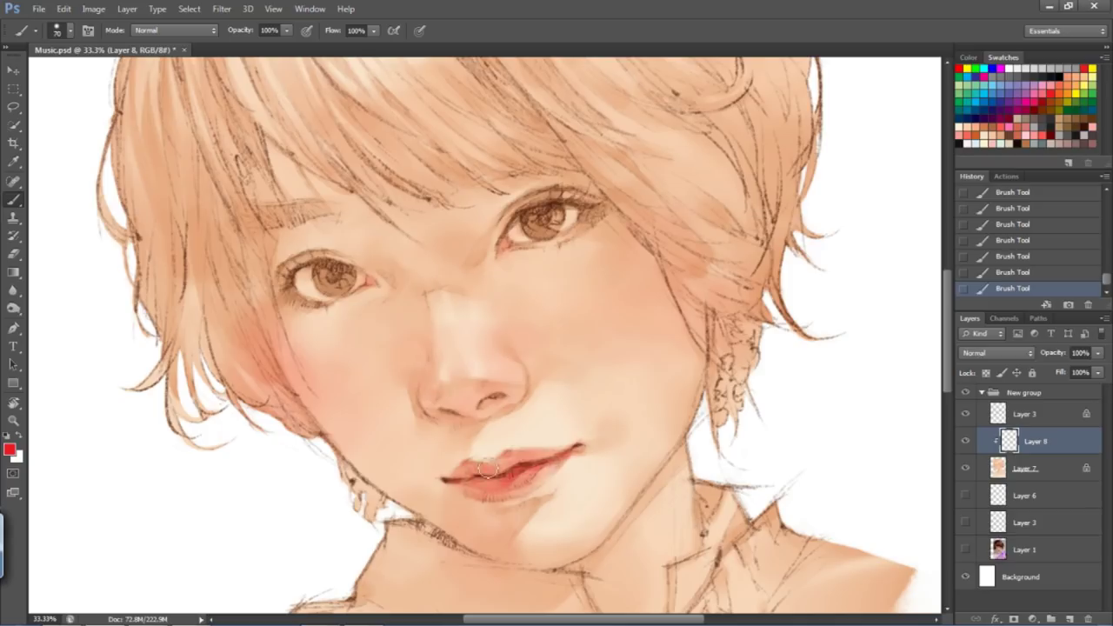
key([)
key([)
Darken the iris of the eye nearer the large earring with dark brown, using a brush of about 20 px
key(ctrl+plus)
key(ctrl+plus)
drag(713, 179, 687, 222)
alt+click(615, 162)
key([)
key([)
mouse_move(600, 187)
mouse_down()
mouse_move(539, 217)
mouse_move(502, 273)
mouse_move(525, 268)
mouse_up()
key(])
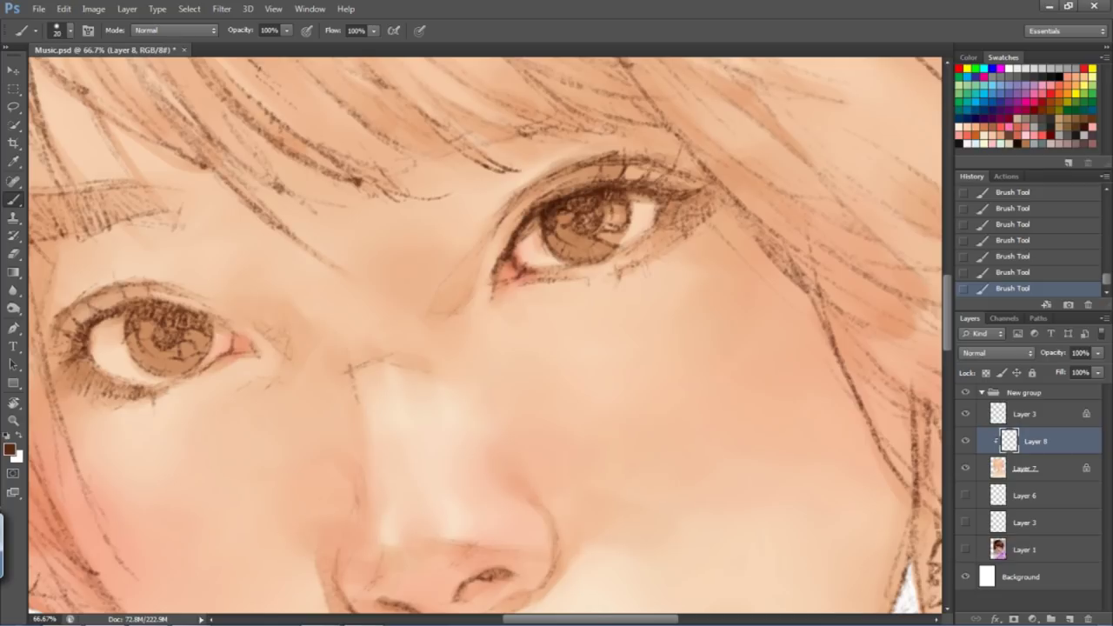
mouse_move(558, 228)
mouse_down()
mouse_move(600, 187)
mouse_move(614, 191)
mouse_move(601, 189)
mouse_move(554, 250)
mouse_move(678, 208)
mouse_move(613, 254)
mouse_up()
key([)
key([)
Define the upper lash line, eyelid crease and pupil of the same eye with a finer dark brown brush
drag(554, 170, 667, 174)
drag(600, 161, 661, 178)
key(bracketleft)
key(bracketleft)
key(bracketleft)
drag(564, 237, 591, 259)
mouse_move(543, 217)
mouse_down()
mouse_move(609, 242)
mouse_move(638, 228)
mouse_move(569, 182)
mouse_move(635, 154)
mouse_up()
Darken the iris, pupil and inner corner of the other eye with a dark brown 15 px brush
drag(217, 306, 189, 332)
mouse_move(167, 294)
mouse_down()
mouse_move(173, 344)
mouse_move(217, 370)
mouse_move(235, 291)
mouse_move(221, 326)
mouse_move(234, 344)
mouse_up()
key(bracketleft)
mouse_move(248, 304)
mouse_down()
mouse_move(221, 324)
mouse_move(278, 324)
mouse_up()
key(bracketleft)
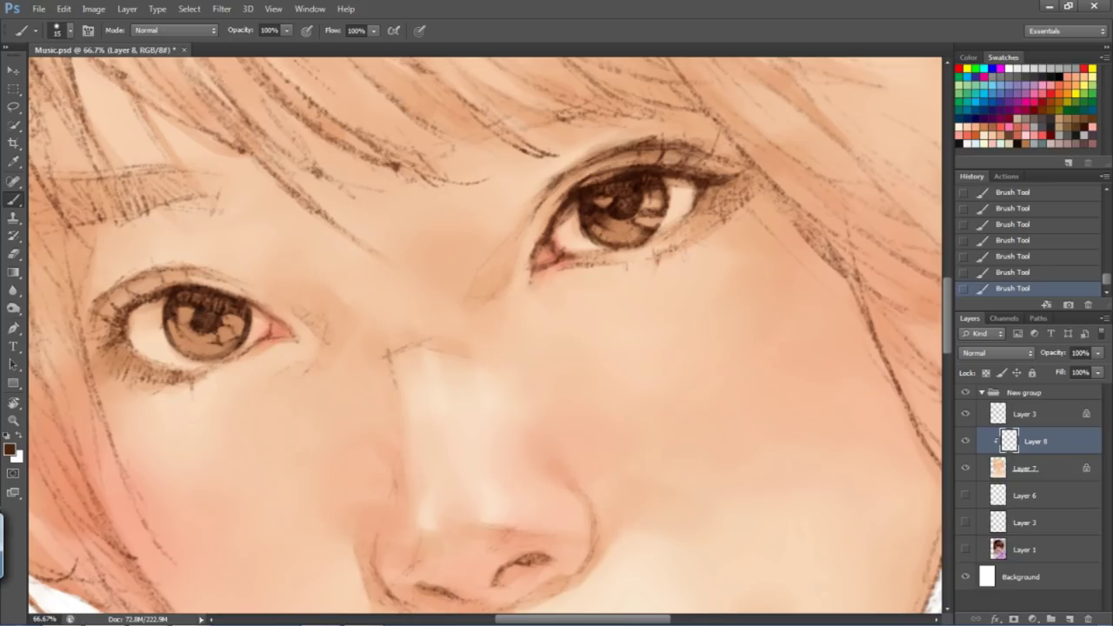
Shade the eyelid and strengthen the lashes of the eye below the visible eyebrow with fine dark brown strokes
mouse_move(174, 300)
mouse_down()
mouse_move(113, 291)
mouse_move(121, 287)
mouse_move(91, 339)
mouse_move(200, 377)
mouse_move(154, 281)
mouse_move(100, 274)
mouse_up()
key(bracketright)
key(bracketright)
key(bracketright)
key(bracketright)
key(bracketright)
key(bracketright)
key(bracketright)
key(ctrl+minus)
key(ctrl+minus)
key(ctrl+minus)
scroll(385, 293, up, 3)
key(bracketleft)
key(bracketleft)
mouse_move(358, 324)
mouse_down()
mouse_move(343, 293)
mouse_move(296, 287)
mouse_up()
mouse_move(252, 329)
mouse_down()
mouse_move(293, 305)
mouse_move(278, 270)
mouse_up()
mouse_move(396, 300)
mouse_down()
mouse_move(405, 290)
mouse_move(357, 301)
mouse_move(296, 342)
mouse_up()
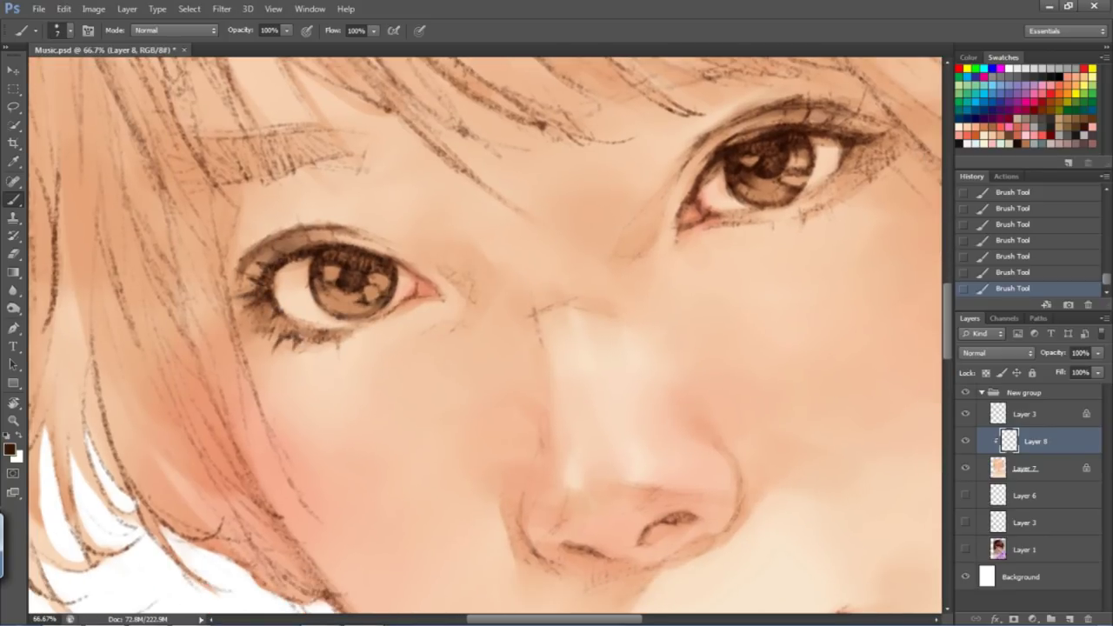
scroll(384, 172, down, 5)
scroll(383, 171, up, 3)
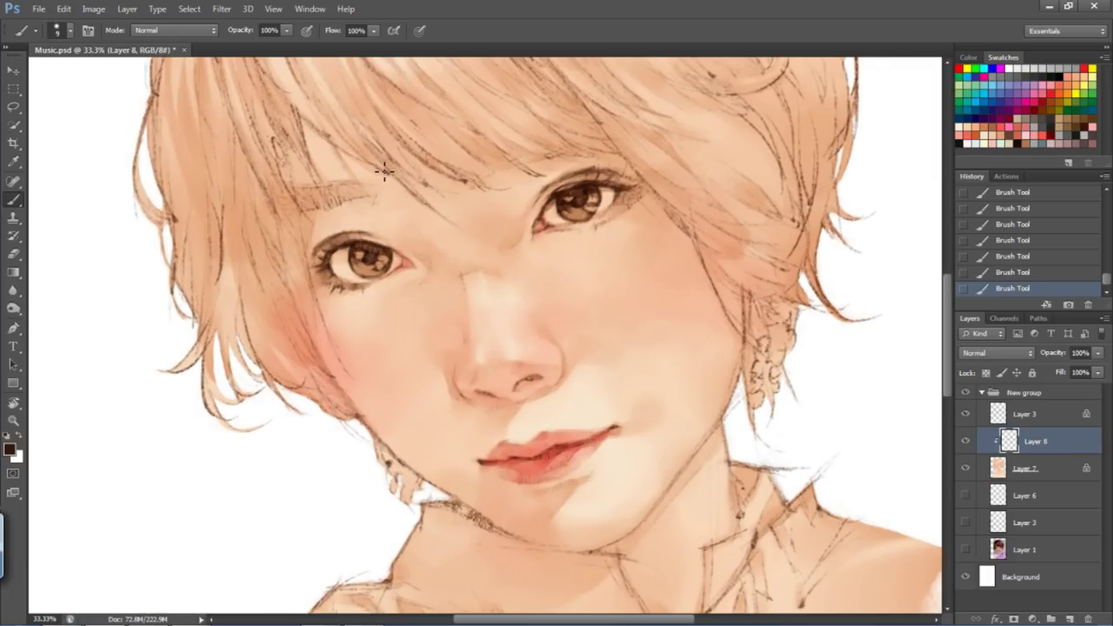
Add a clipped layer at 40% opacity, tint the face dusty pink with a 500 px brush, and move it above Layer 8
key(ctrl+shift+alt+n)
drag(648, 220, 610, 236)
alt+click(610, 236)
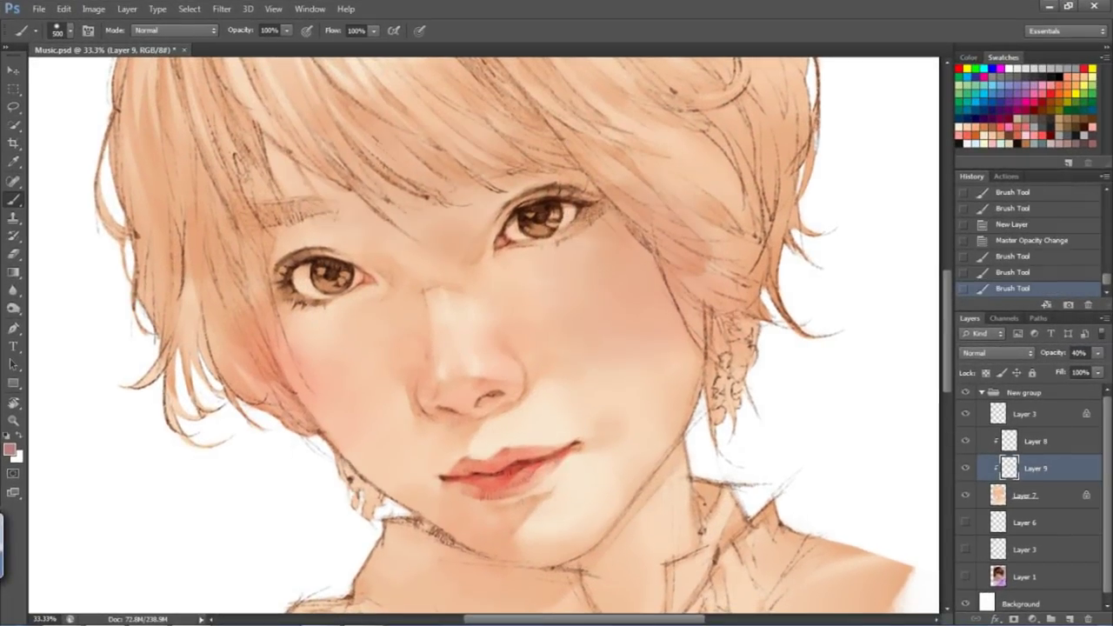
click(361, 237)
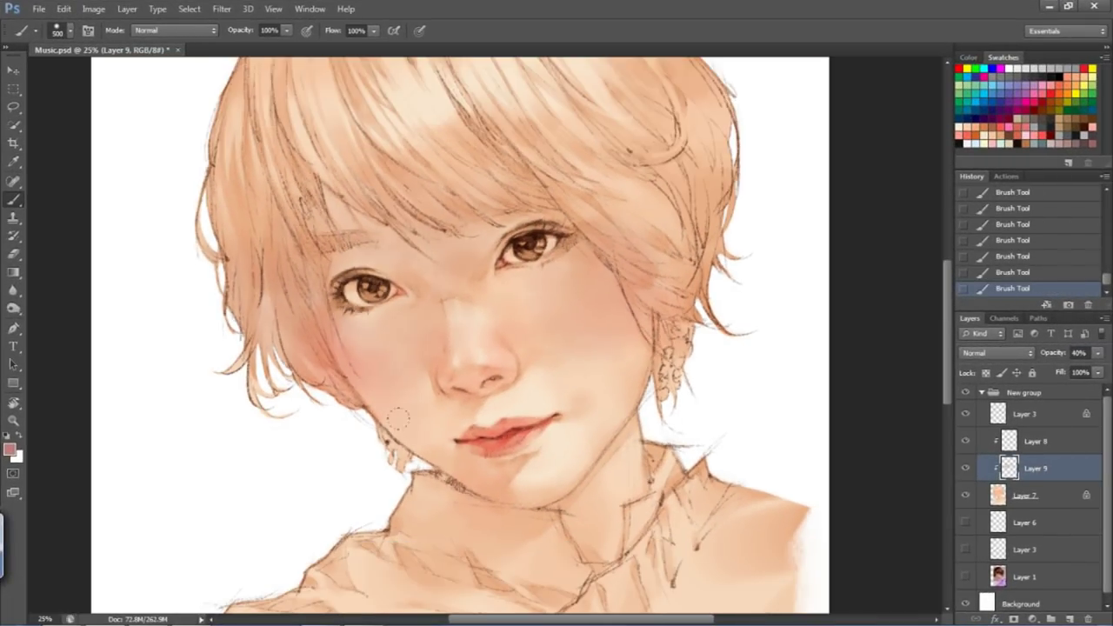
key(ctrl+bracketright)
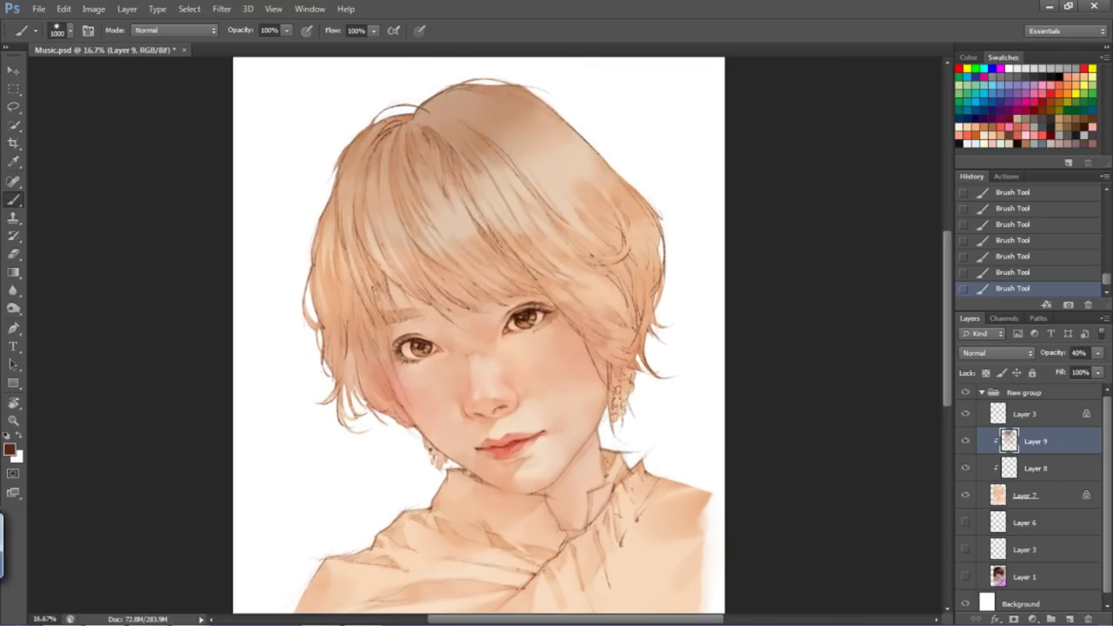
Tint the sides and fringe of the hair brown on Layer 9 with brushes from 1000 down to 500 px
drag(608, 191, 644, 313)
drag(330, 227, 382, 417)
key(bracketleft)
key(bracketleft)
key(bracketleft)
key(bracketleft)
key(bracketleft)
drag(382, 278, 426, 228)
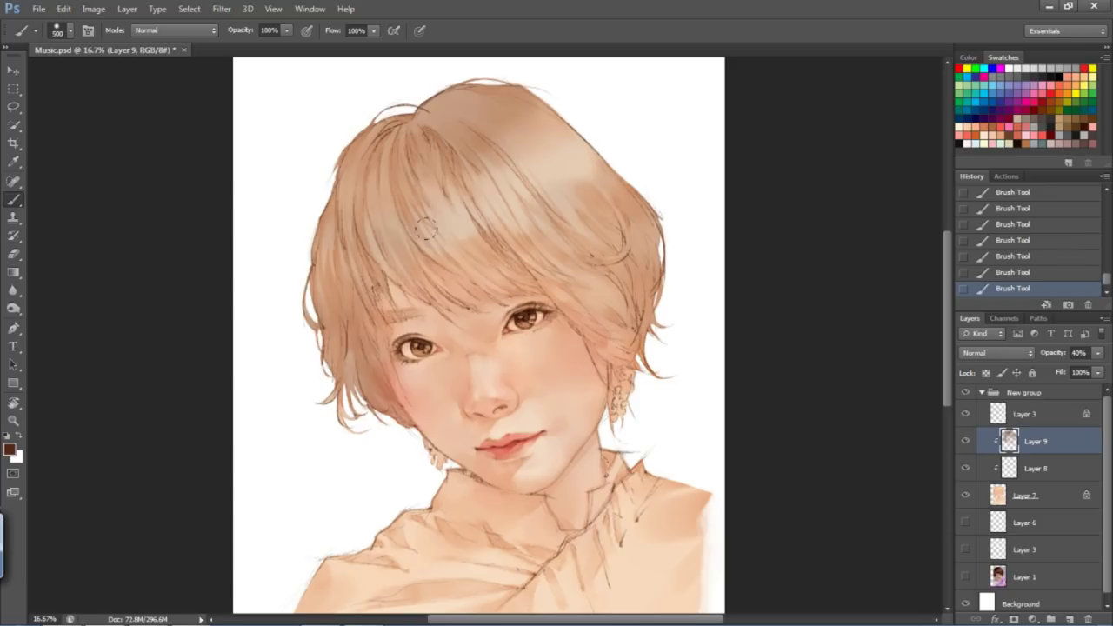
drag(304, 348, 329, 164)
mouse_move(670, 313)
mouse_down()
mouse_move(692, 349)
mouse_move(600, 391)
mouse_move(661, 461)
mouse_up()
Tint the far shoulder and lower chest of the garment lavender with a brush of about 700 px
key(bracketright)
key(bracketright)
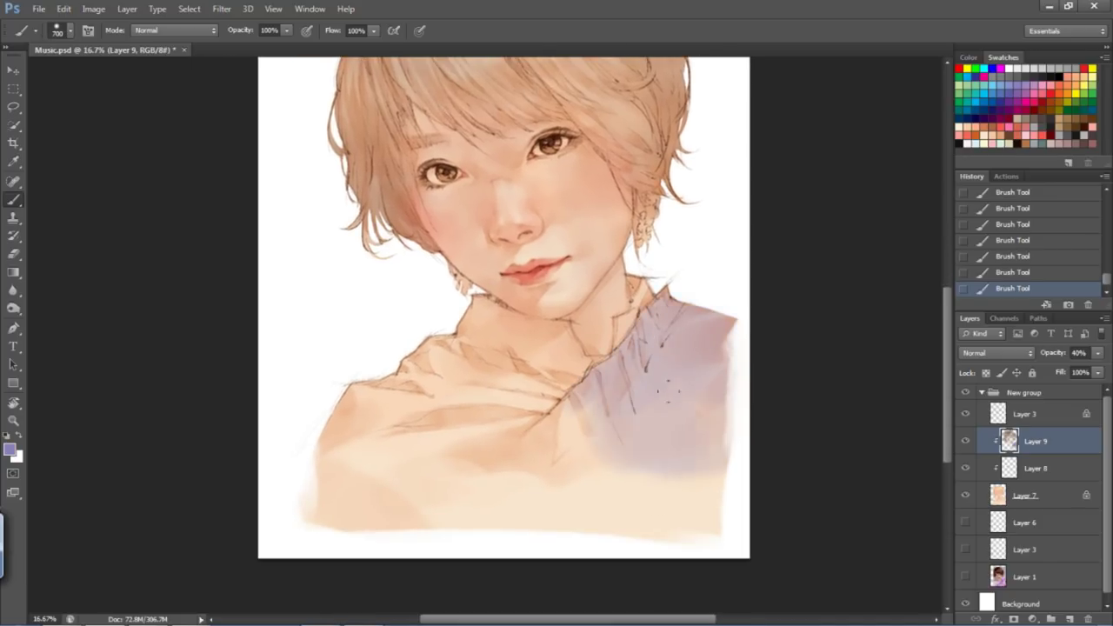
drag(696, 417, 486, 521)
Tint the near shoulder and collar of the garment with pale pink and light grey, using 600 to 800 px brushes
click(994, 131)
click(10, 450)
click(700, 146)
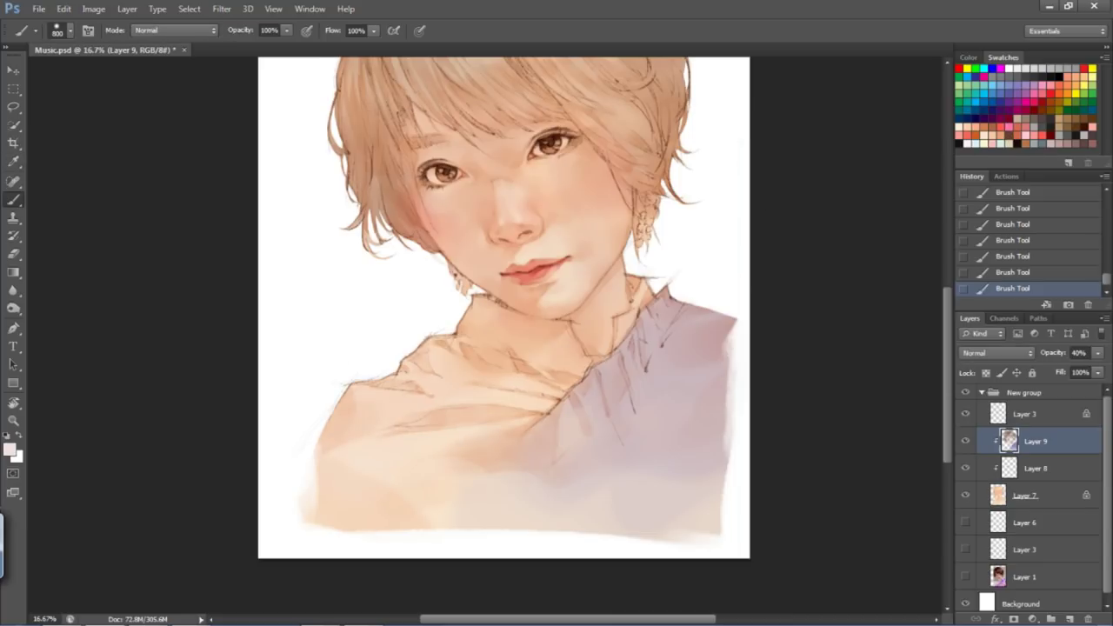
click(10, 449)
click(386, 164)
click(718, 147)
key(b)
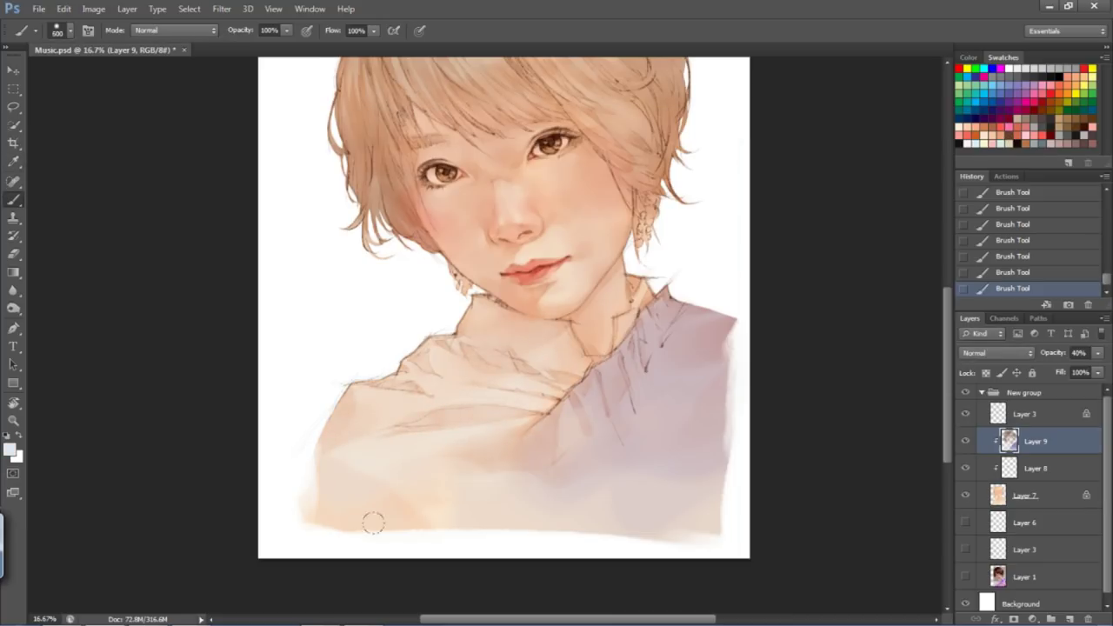
Darken the eyebrow and adjacent temple hair on Layer 8 with dark brown, starting with a 100 px brush
key(ctrl+plus)
key(alt+bracketleft)
key(bracketleft)
key(bracketleft)
key(bracketleft)
key(bracketleft)
key(bracketleft)
key(bracketleft)
key(bracketleft)
key(bracketleft)
key(bracketleft)
alt+click(564, 225)
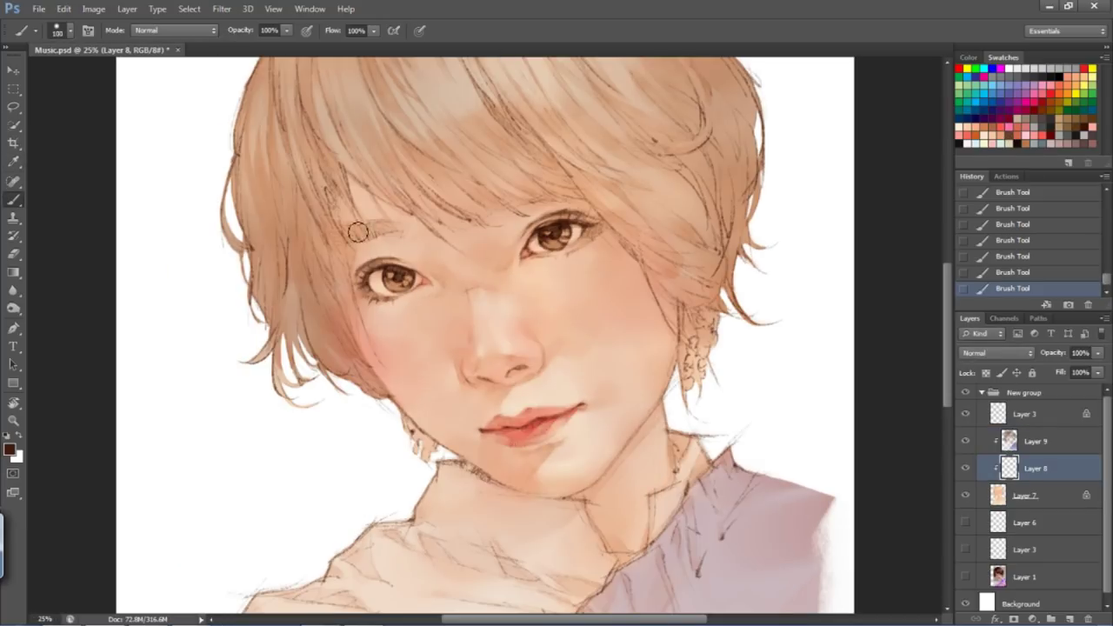
Refine the parting line and corners of the lips with a sampled brown, using a 10 px brush
key(ctrl+plus)
alt+click(536, 374)
key(bracketleft)
key(bracketleft)
key(bracketleft)
key(bracketleft)
key(bracketleft)
key(bracketleft)
key(bracketleft)
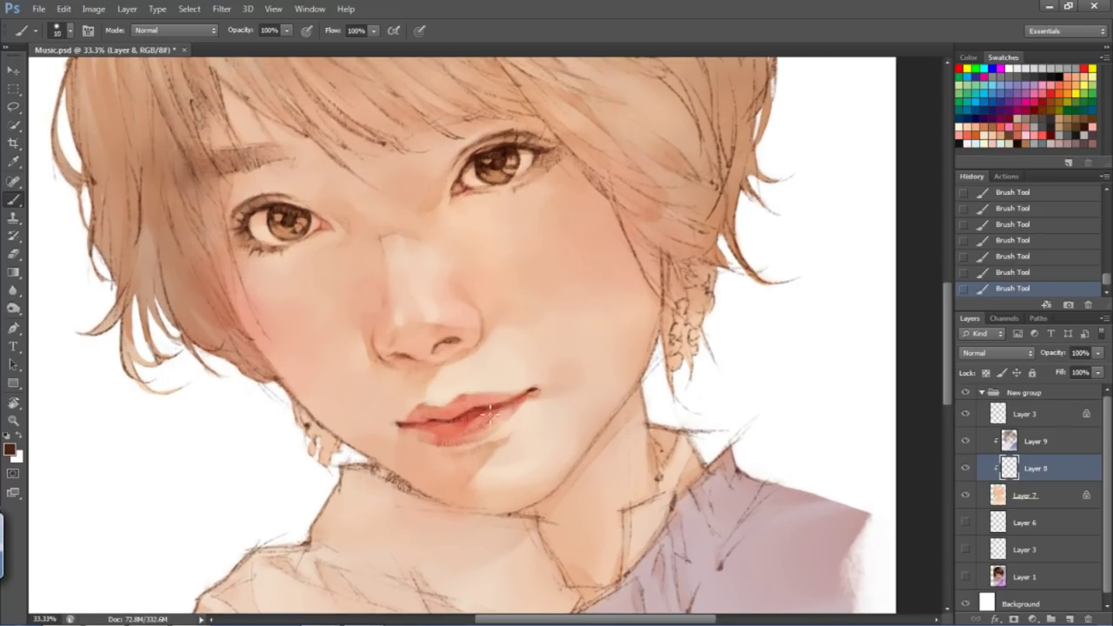
Pick a golden yellow on Layer 9 and colour both earrings with a 175 px brush
key(ctrl+minus)
key(alt+bracketright)
key(i)
click(9, 449)
click(495, 185)
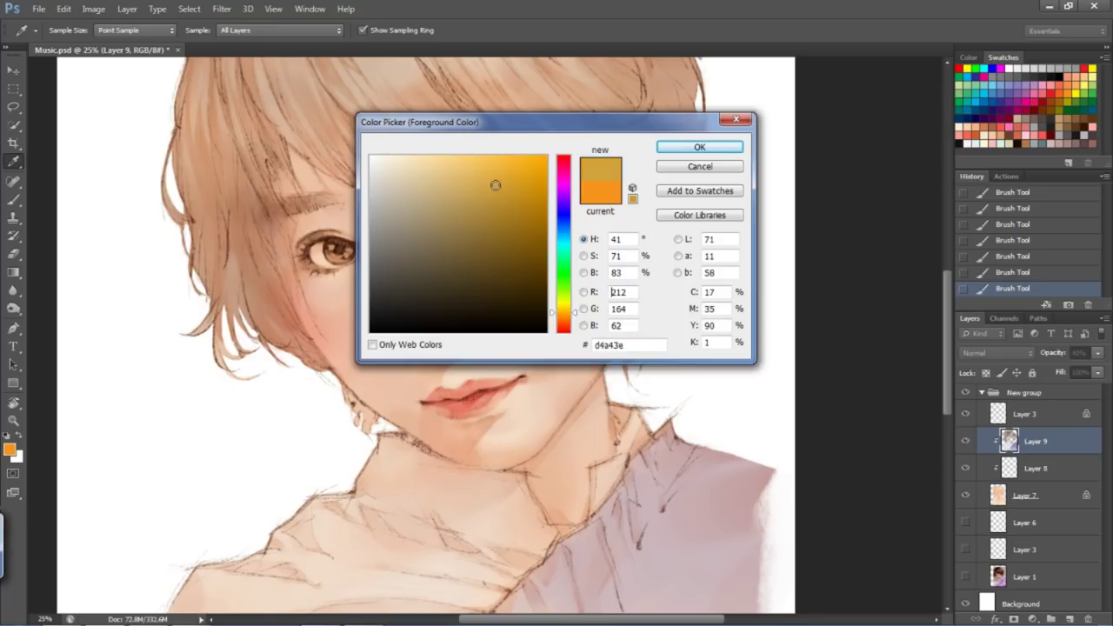
key(Return)
key(b)
key(ctrl+plus)
alt+click(215, 146)
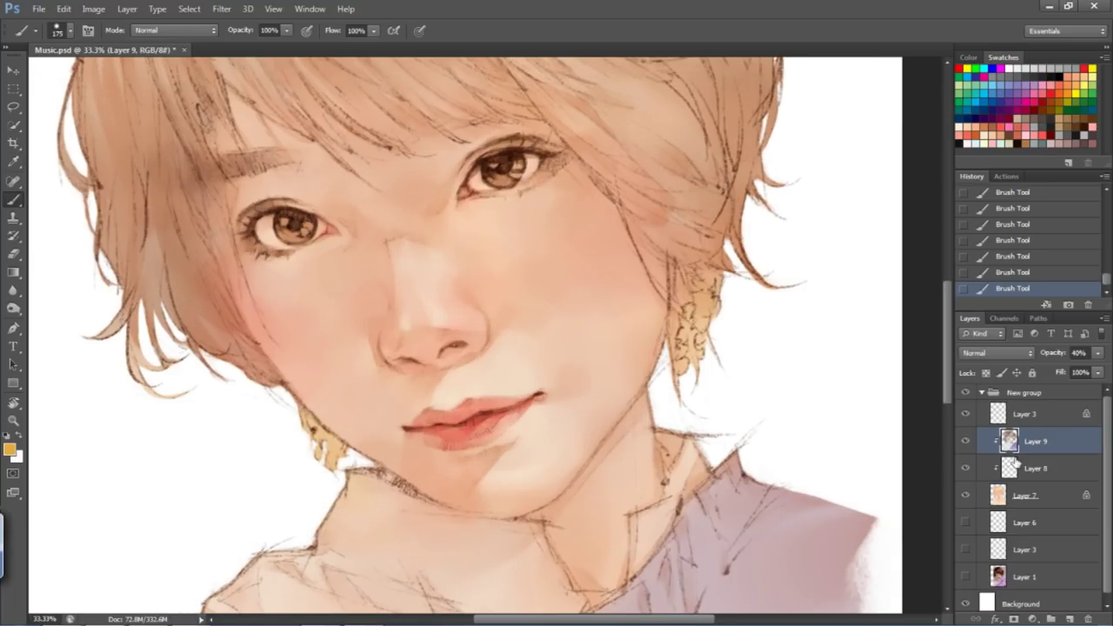
Smooth the skin beside the mouth on Layer 8 with peach and add near-white nose and lip highlights at 20 px
key(alt+bracketleft)
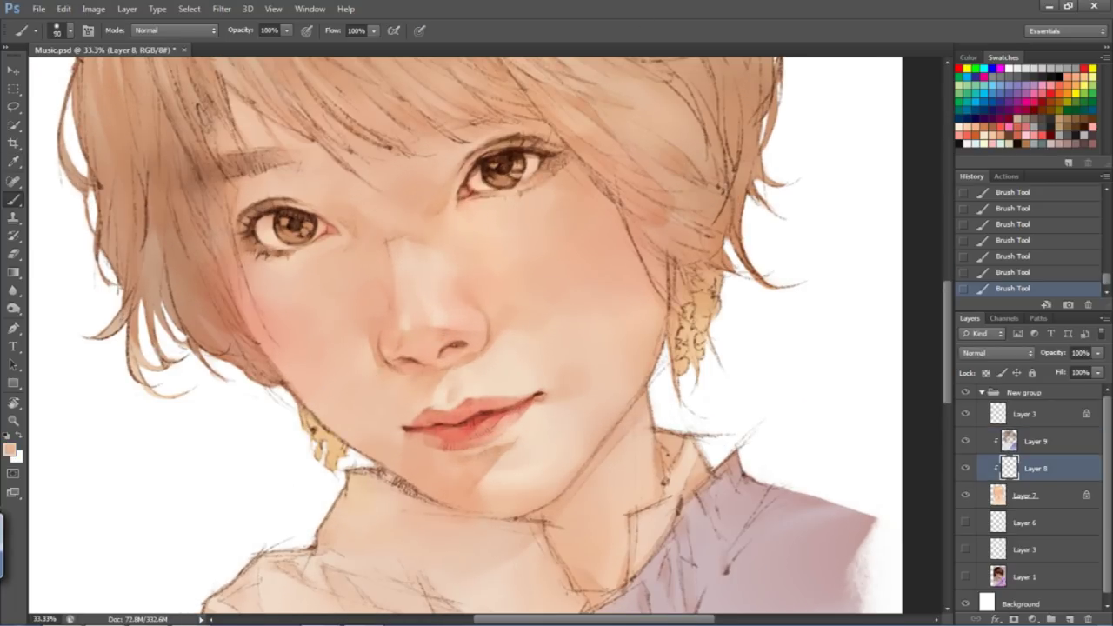
drag(539, 431, 551, 468)
click(10, 450)
click(442, 318)
key(Return)
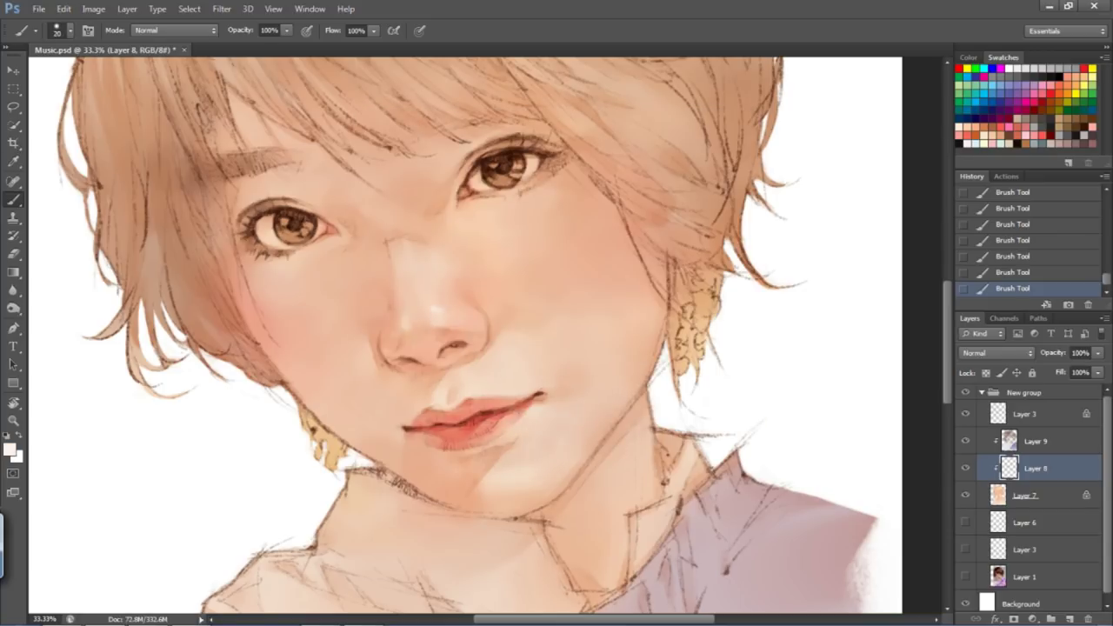
key(bracketright)
Darken both irises with sampled dark brown and add near-white catchlights with a 10 px brush
key(ctrl+plus)
alt+click(230, 277)
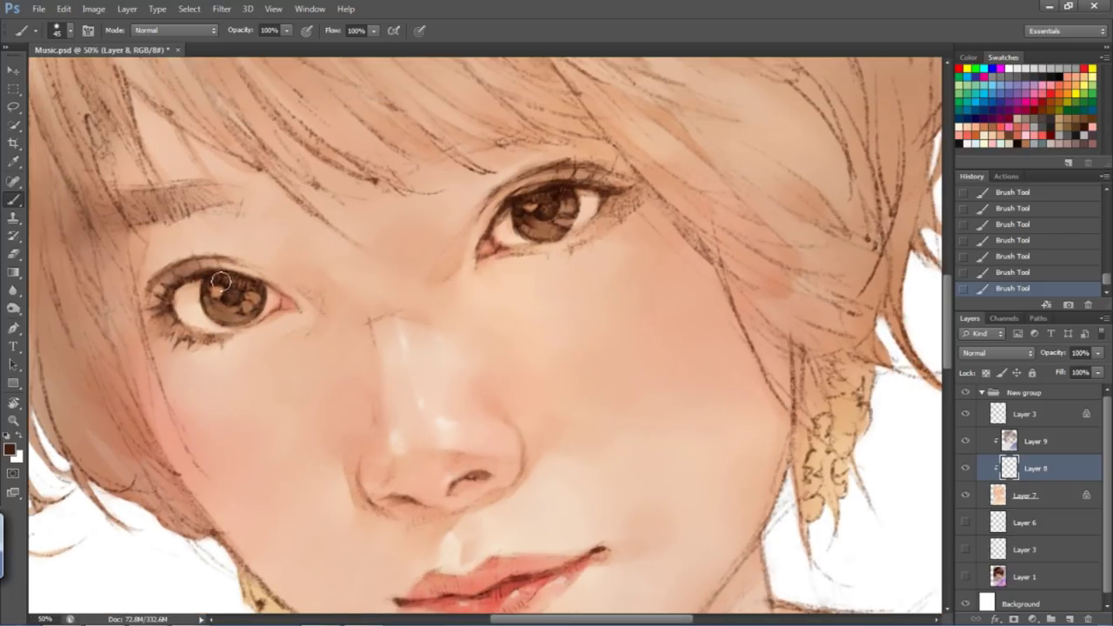
key(bracketleft)
key(bracketleft)
key(bracketleft)
key(bracketleft)
key(bracketleft)
key(bracketleft)
click(243, 305)
alt+click(558, 240)
key(bracketleft)
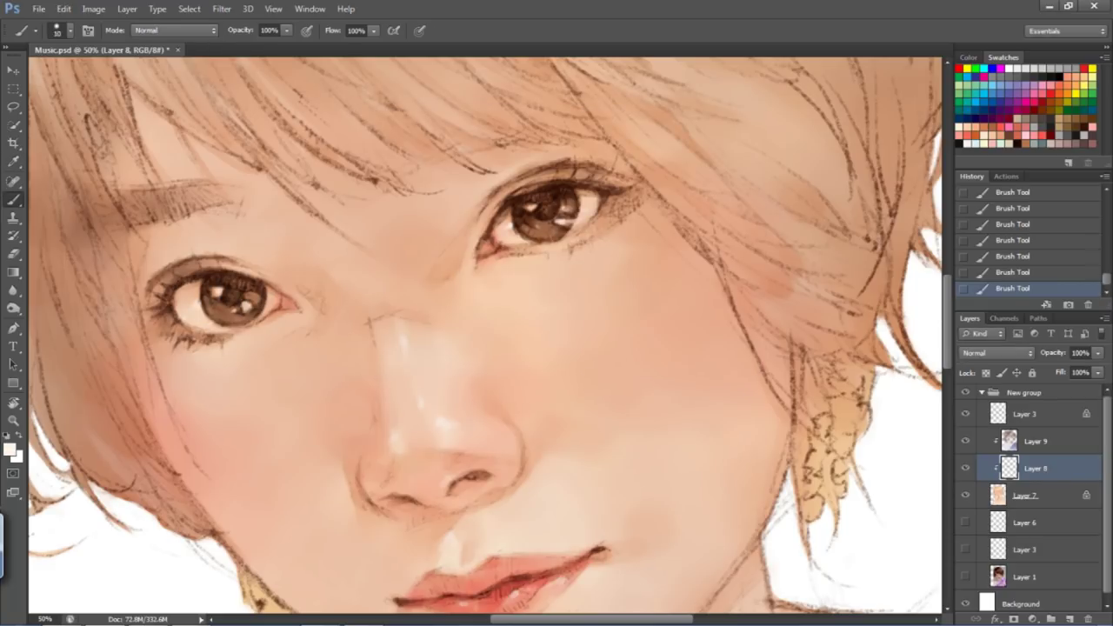
Refine the iris shading around the catchlights with a sampled dark brown and a 15 px brush
alt+click(241, 287)
key(bracketleft)
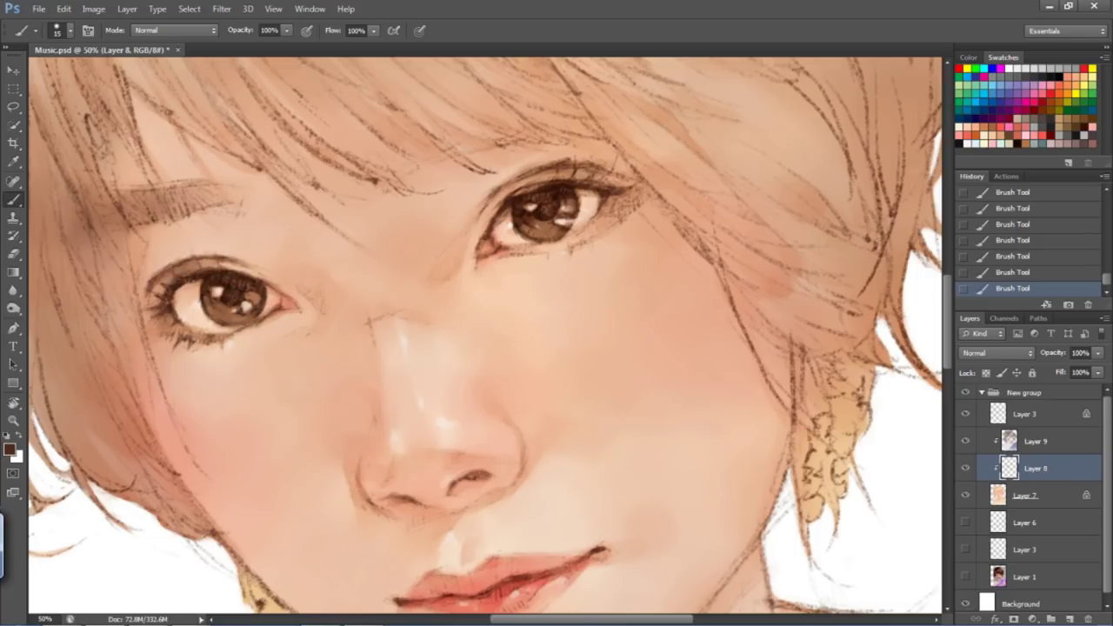
key(bracketright)
key(ctrl+minus)
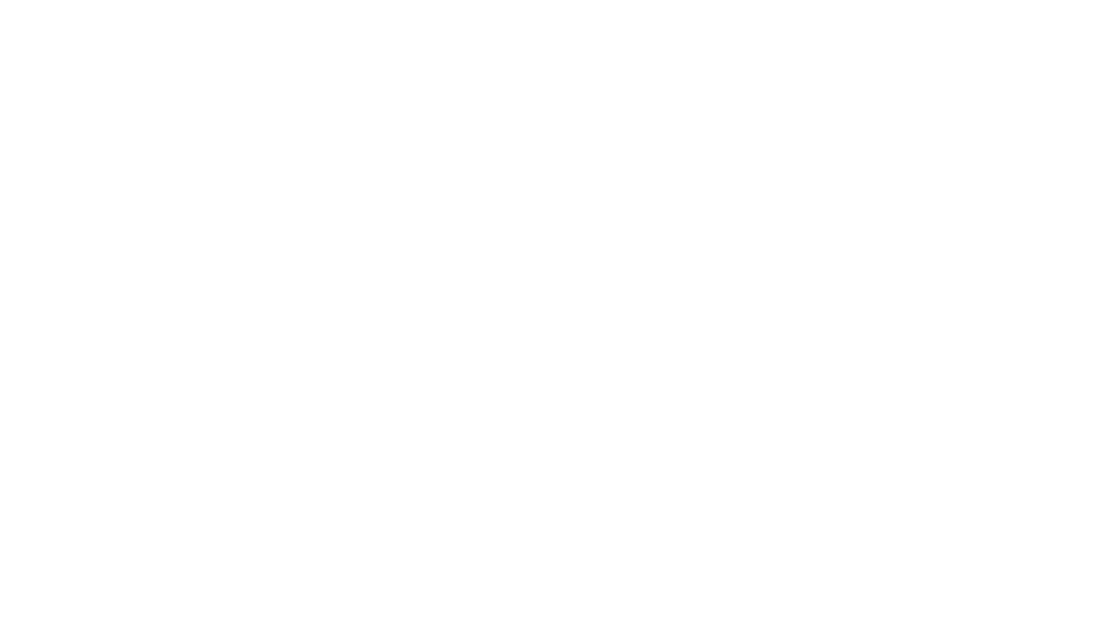